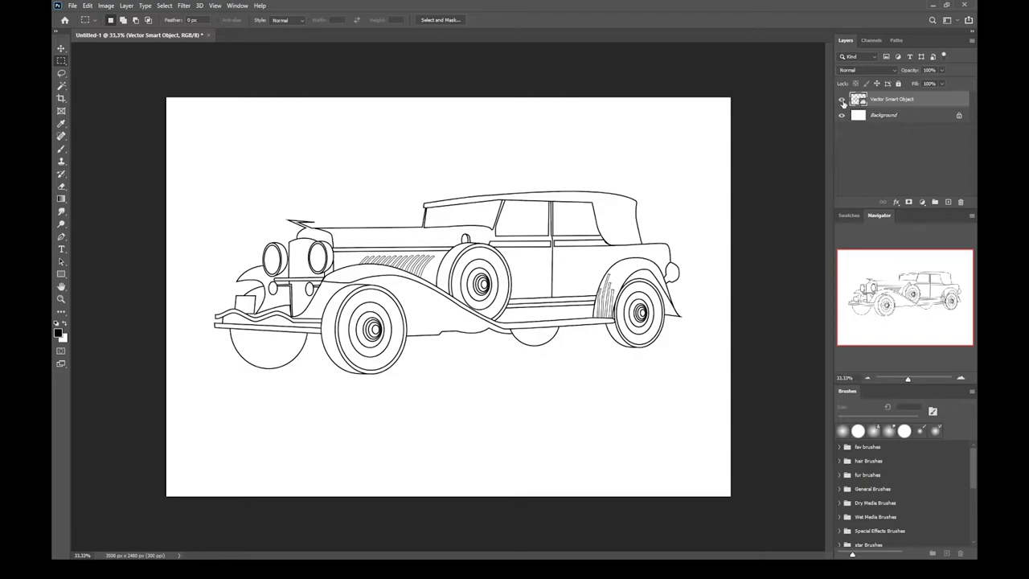
Add a new layer above the Background and select the whole car along its outer contour with the Magnetic Lasso
{"action": "left_click", "coordinate": [902, 121]}
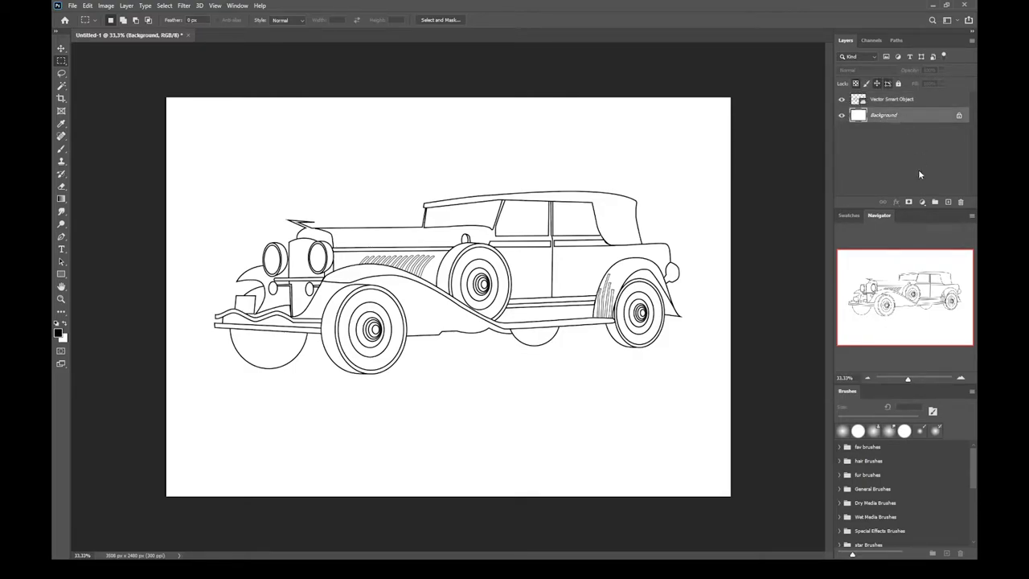
{"action": "left_click", "coordinate": [948, 202]}
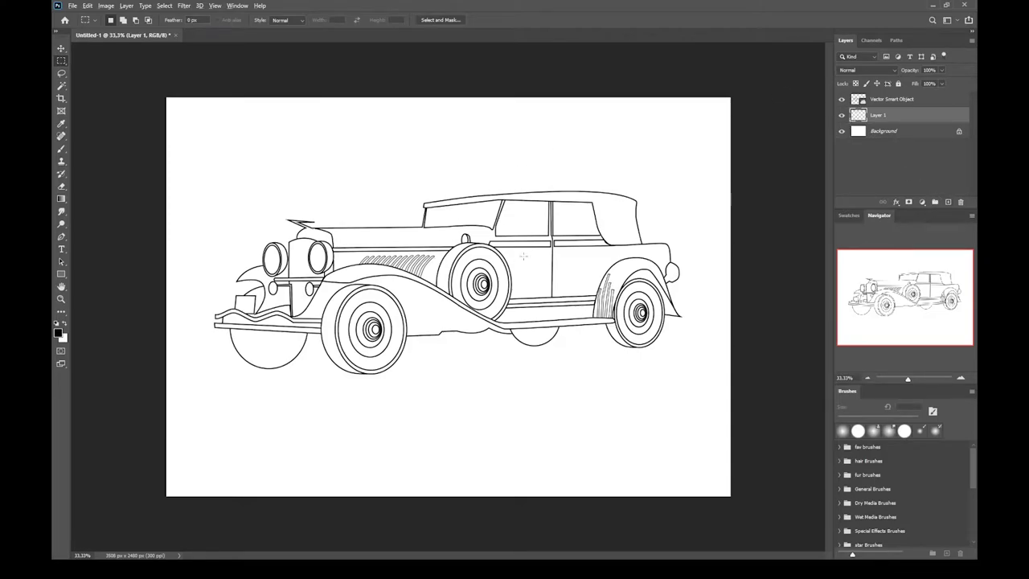
{"action": "scroll", "coordinate": [523, 255], "scroll_direction": "up", "scroll_amount": 2}
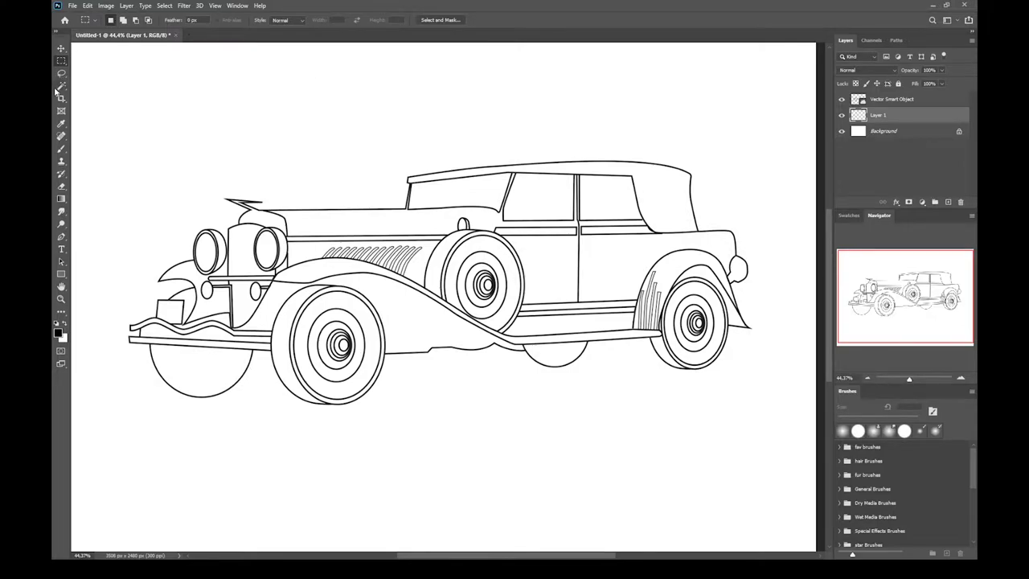
{"action": "left_click", "coordinate": [62, 86]}
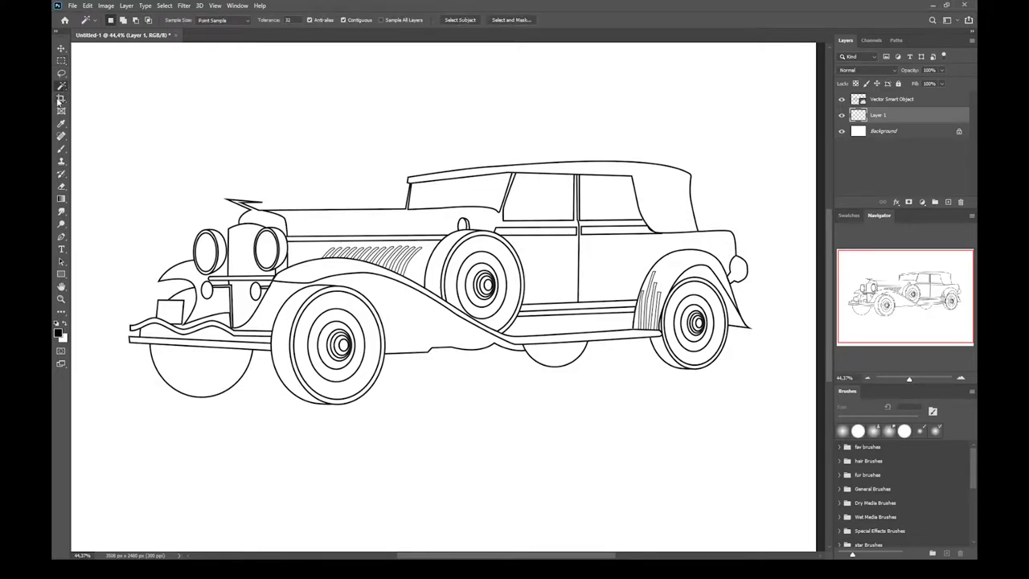
{"action": "left_click", "coordinate": [60, 75]}
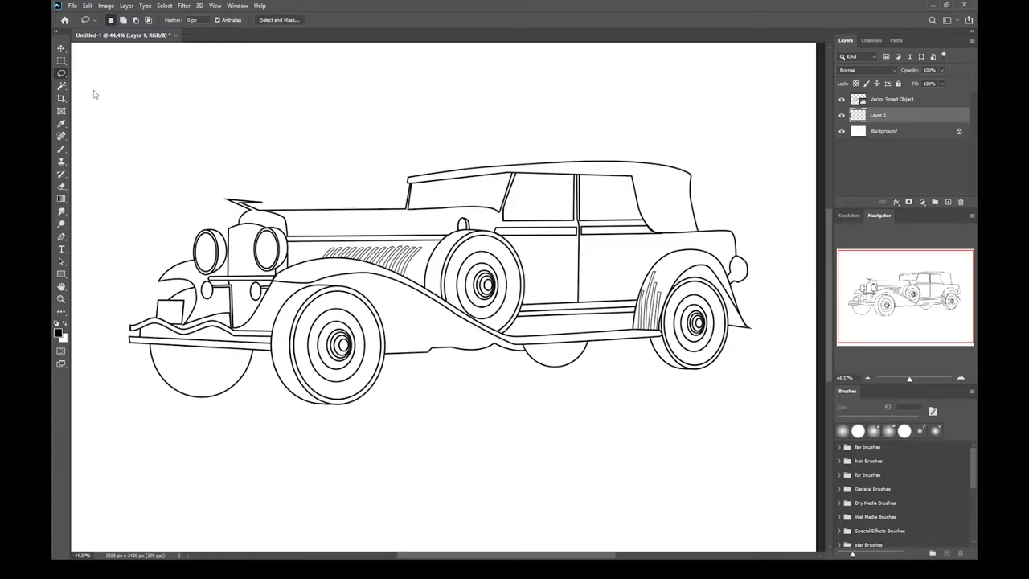
{"action": "key", "text": "shift+l"}
{"action": "key", "text": "shift+l"}
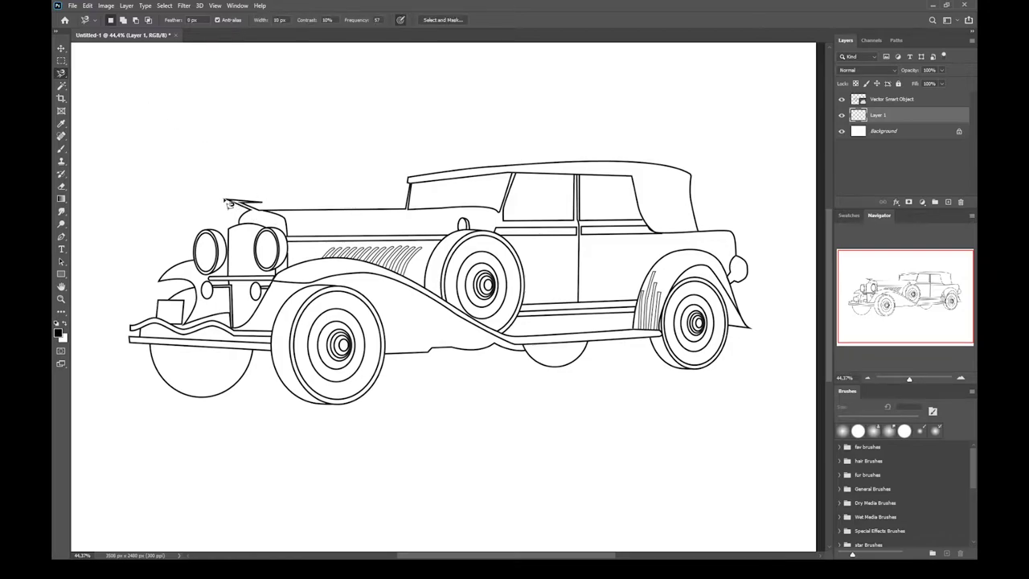
{"action": "left_click", "coordinate": [223, 197]}
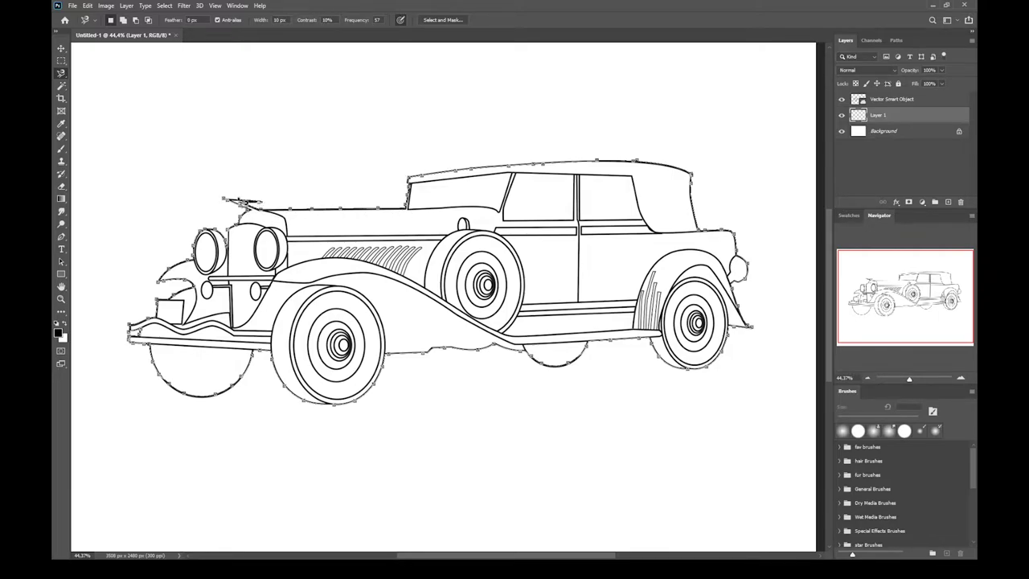
{"action": "left_click", "coordinate": [229, 201]}
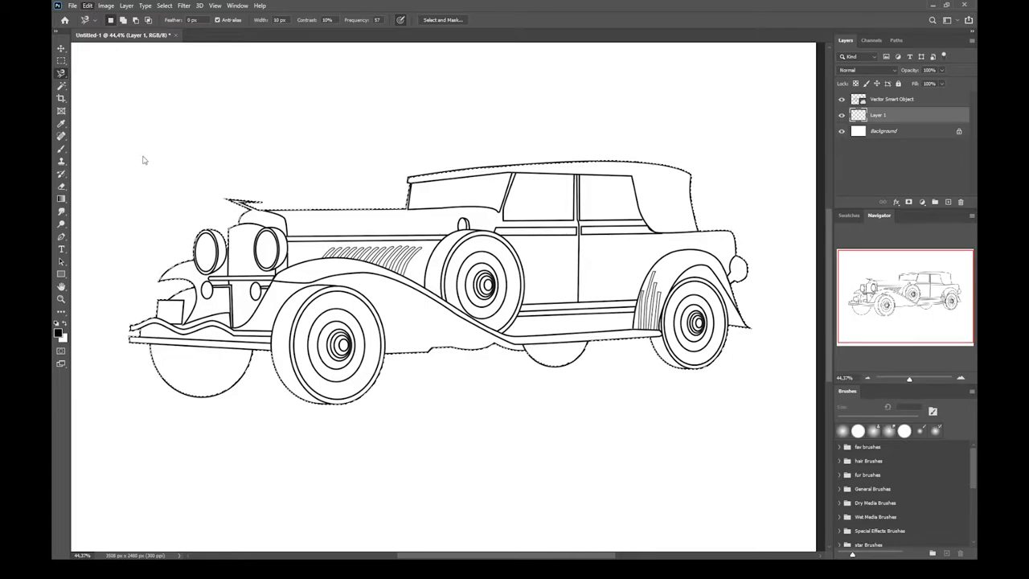
Set the foreground color to medium gray, fill the car selection on the new layer, and deselect
{"action": "key", "text": "i"}
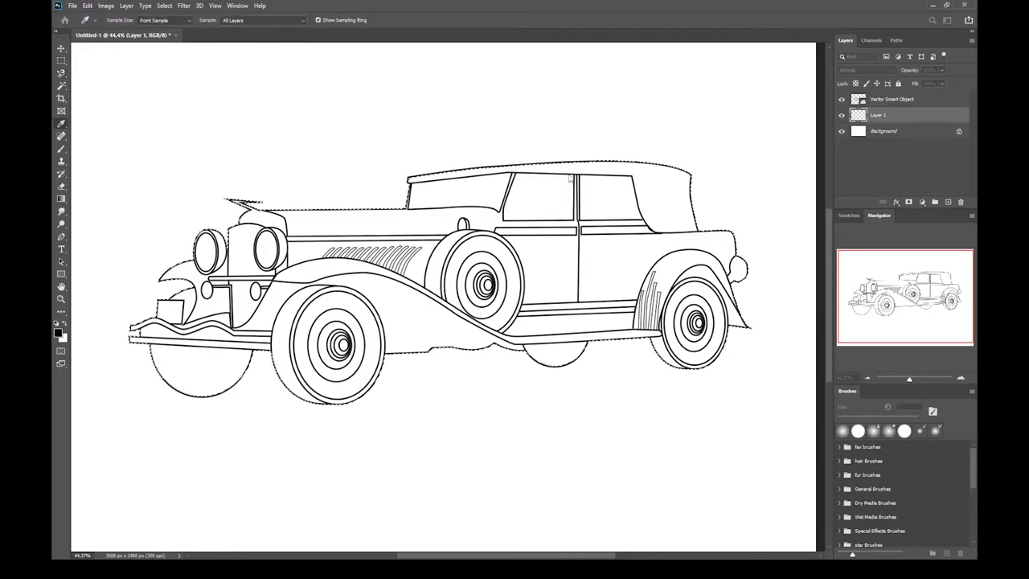
{"action": "key", "text": "l"}
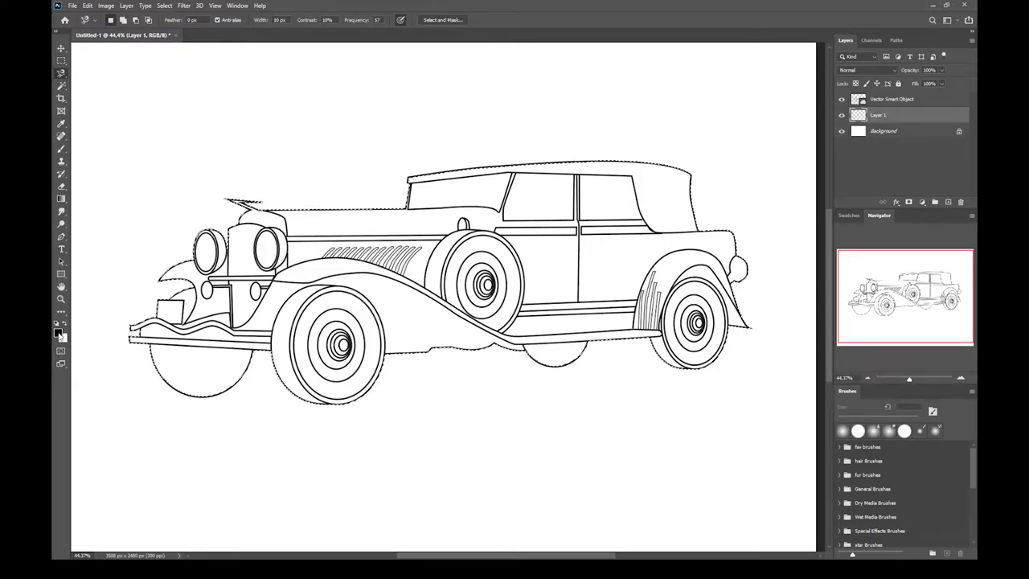
{"action": "key", "text": "i"}
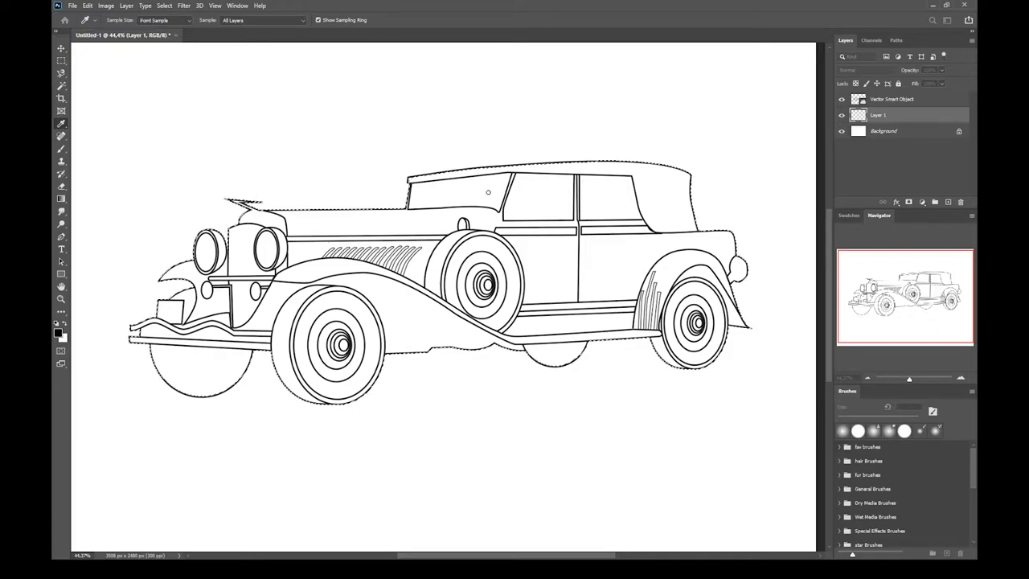
{"action": "key", "text": "l"}
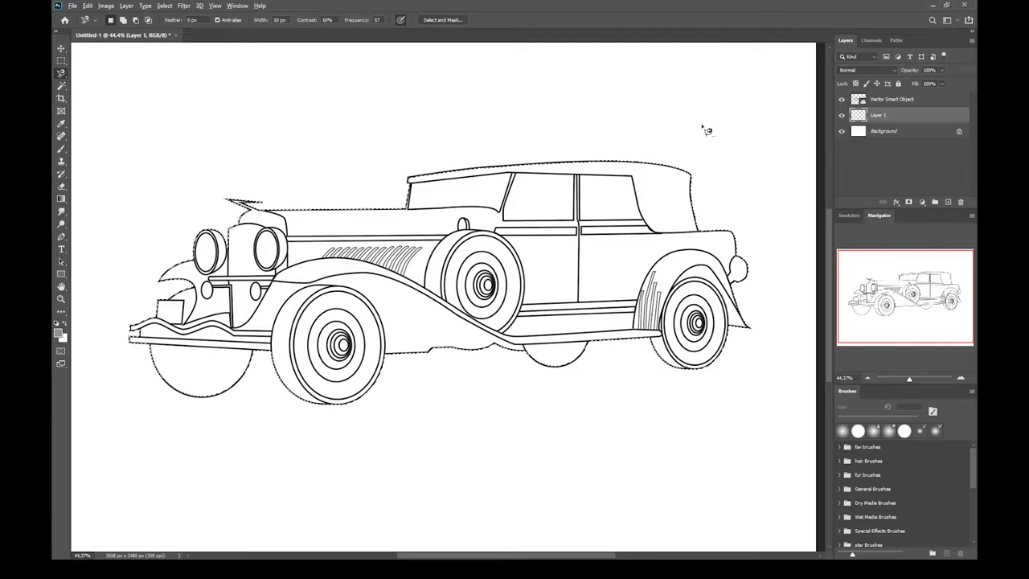
{"action": "key", "text": "alt+BackSpace"}
{"action": "key", "text": "m"}
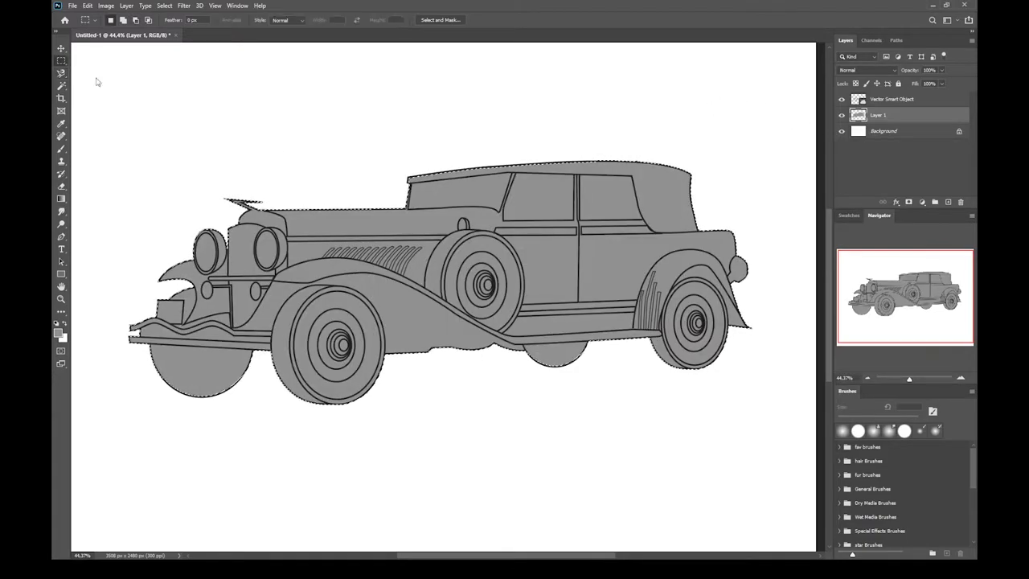
{"action": "key", "text": "ctrl+d"}
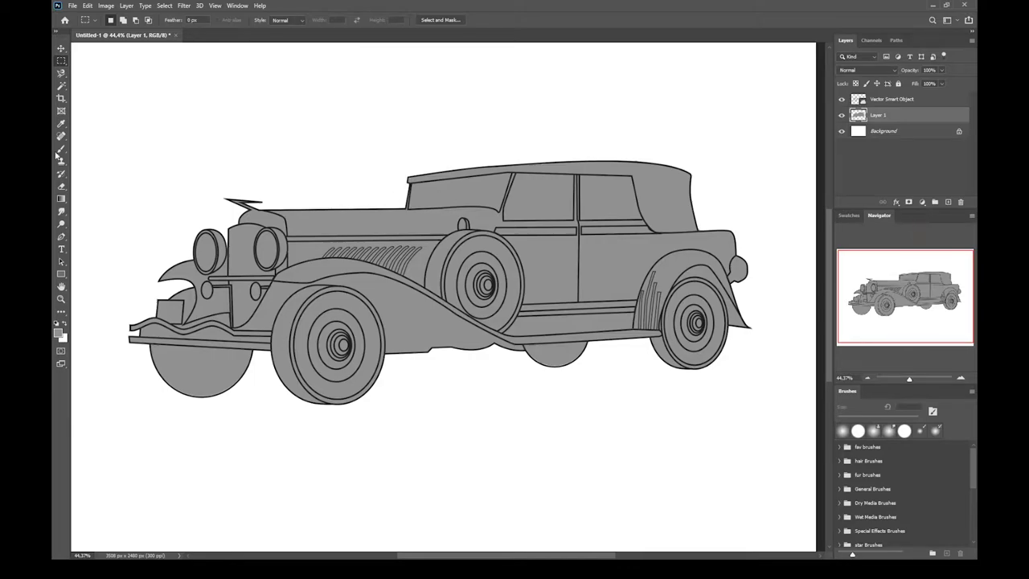
Burn shadows on the wheels and under the fenders with a 275 px brush, Midtones range, 50% exposure
{"action": "left_click", "coordinate": [62, 225]}
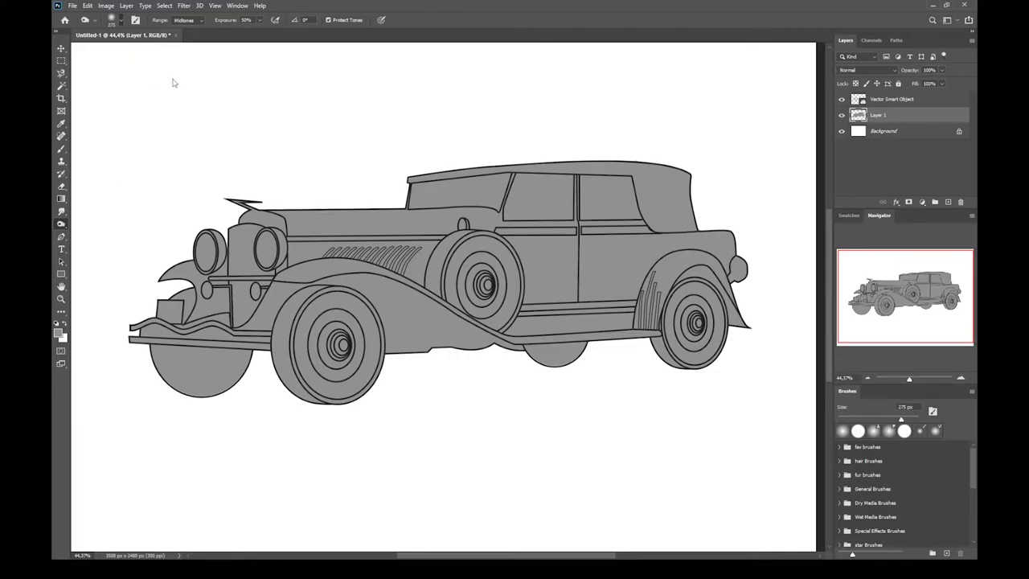
{"action": "left_click_drag", "start_coordinate": [440, 228], "coordinate": [523, 209]}
{"action": "key", "text": "ctrl+z"}
{"action": "left_click_drag", "start_coordinate": [151, 352], "coordinate": [269, 373]}
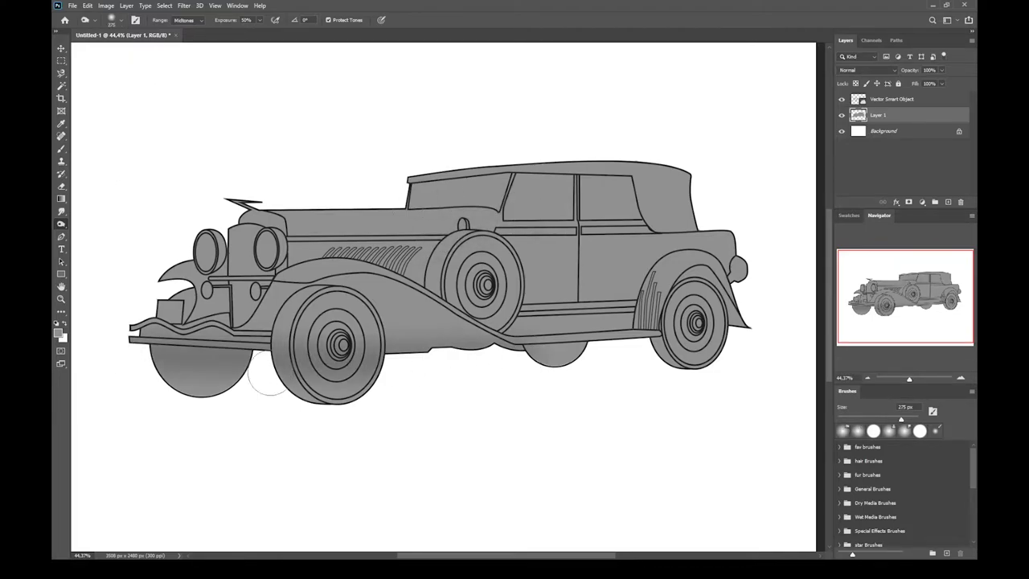
{"action": "key", "text": "ctrl+z"}
{"action": "mouse_move", "coordinate": [173, 366]}
{"action": "left_mouse_down"}
{"action": "mouse_move", "coordinate": [248, 373]}
{"action": "mouse_move", "coordinate": [221, 354]}
{"action": "left_mouse_up"}
{"action": "mouse_move", "coordinate": [327, 287]}
{"action": "left_mouse_down"}
{"action": "mouse_move", "coordinate": [542, 360]}
{"action": "mouse_move", "coordinate": [421, 354]}
{"action": "mouse_move", "coordinate": [309, 292]}
{"action": "mouse_move", "coordinate": [275, 296]}
{"action": "mouse_move", "coordinate": [251, 318]}
{"action": "left_mouse_up"}
{"action": "mouse_move", "coordinate": [639, 331]}
{"action": "left_mouse_down"}
{"action": "mouse_move", "coordinate": [515, 342]}
{"action": "mouse_move", "coordinate": [684, 358]}
{"action": "left_mouse_up"}
{"action": "left_click_drag", "start_coordinate": [720, 301], "coordinate": [679, 270]}
Burn shadows over the car's windows and the rear part of the roof and body
{"action": "left_click_drag", "start_coordinate": [434, 225], "coordinate": [707, 223]}
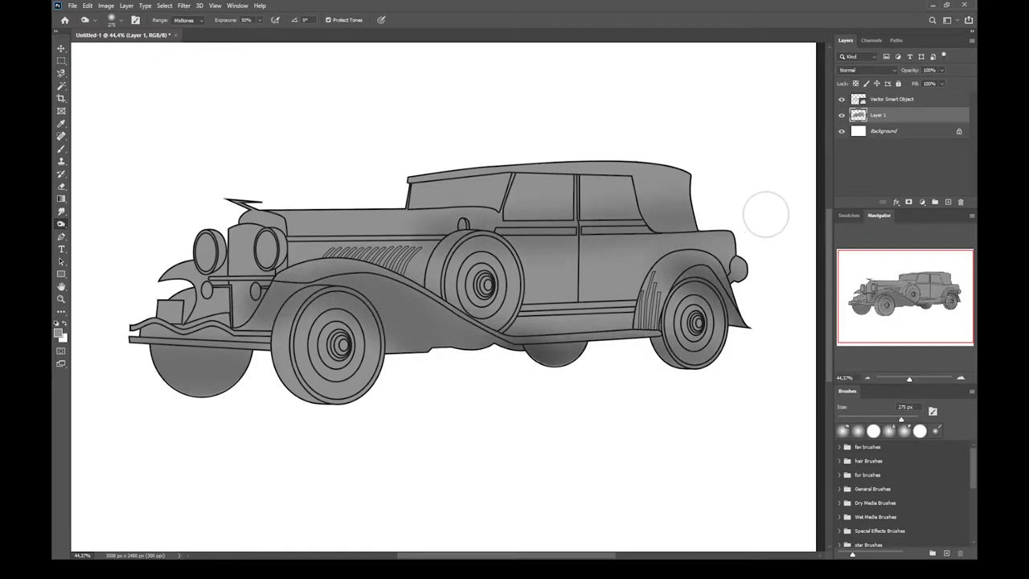
{"action": "key", "text": "ctrl+z"}
{"action": "mouse_move", "coordinate": [409, 196]}
{"action": "left_mouse_down"}
{"action": "mouse_move", "coordinate": [591, 211]}
{"action": "mouse_move", "coordinate": [639, 195]}
{"action": "left_mouse_up"}
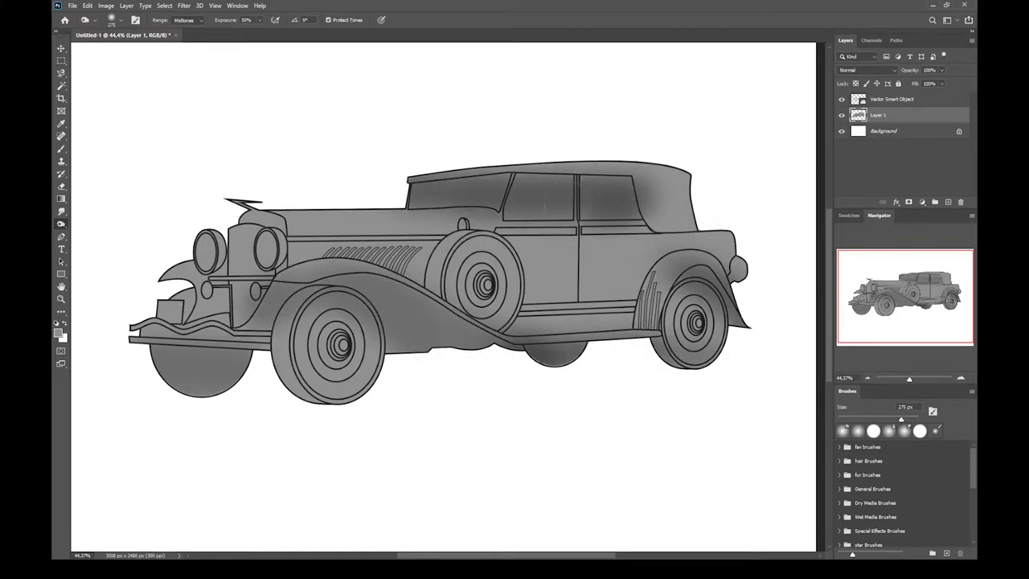
{"action": "left_click_drag", "start_coordinate": [567, 201], "coordinate": [430, 210]}
{"action": "mouse_move", "coordinate": [662, 234]}
{"action": "left_mouse_down"}
{"action": "mouse_move", "coordinate": [689, 213]}
{"action": "mouse_move", "coordinate": [710, 219]}
{"action": "left_mouse_up"}
Burn darker shading along the front fender, the grille area, the body side and the running board
{"action": "left_click_drag", "start_coordinate": [261, 315], "coordinate": [474, 374]}
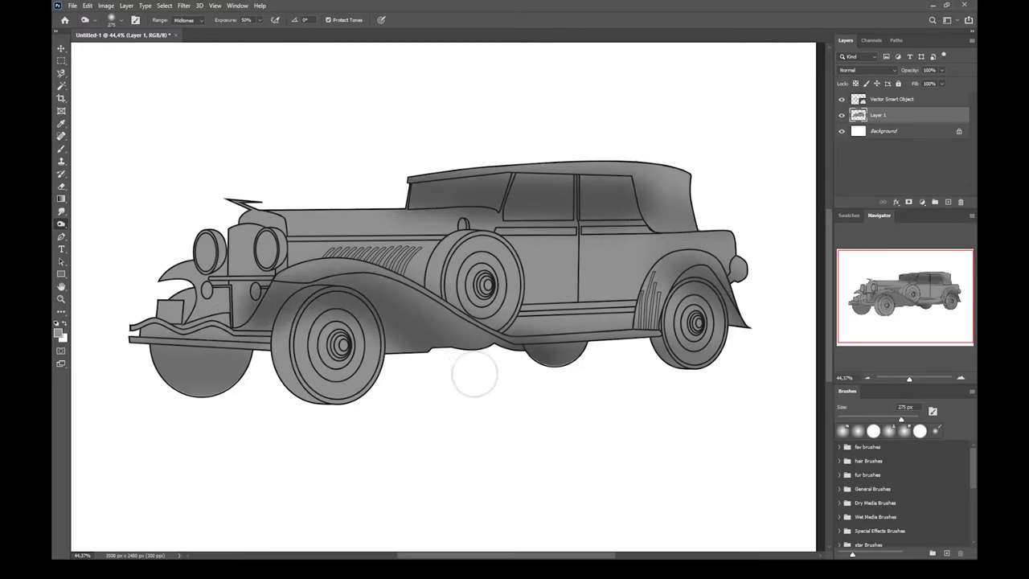
{"action": "left_click_drag", "start_coordinate": [373, 291], "coordinate": [578, 366]}
{"action": "left_click_drag", "start_coordinate": [248, 277], "coordinate": [229, 312]}
{"action": "mouse_move", "coordinate": [251, 241]}
{"action": "left_mouse_down"}
{"action": "mouse_move", "coordinate": [347, 267]}
{"action": "mouse_move", "coordinate": [708, 268]}
{"action": "left_mouse_up"}
{"action": "left_click_drag", "start_coordinate": [526, 330], "coordinate": [701, 328]}
Dodge highlights along the top of the hood and the roof, using the Midtones range at 50% exposure
{"action": "right_click", "coordinate": [61, 225]}
{"action": "left_click", "coordinate": [78, 227]}
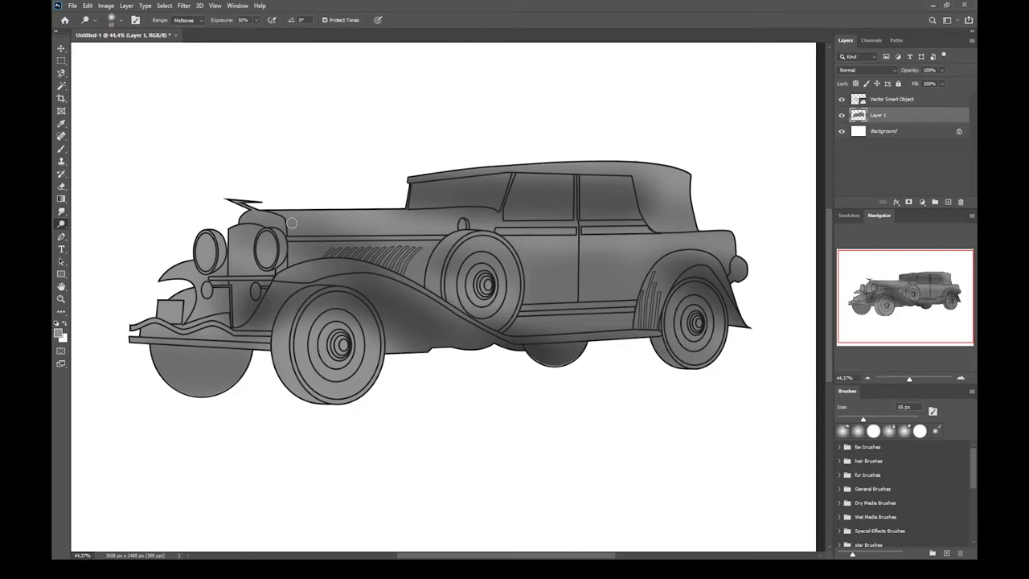
{"action": "left_click_drag", "start_coordinate": [292, 223], "coordinate": [474, 222]}
{"action": "left_click_drag", "start_coordinate": [386, 216], "coordinate": [314, 214]}
{"action": "mouse_move", "coordinate": [434, 172]}
{"action": "left_mouse_down"}
{"action": "mouse_move", "coordinate": [611, 160]}
{"action": "mouse_move", "coordinate": [712, 218]}
{"action": "mouse_move", "coordinate": [640, 155]}
{"action": "left_mouse_up"}
{"action": "key", "text": "ctrl+z"}
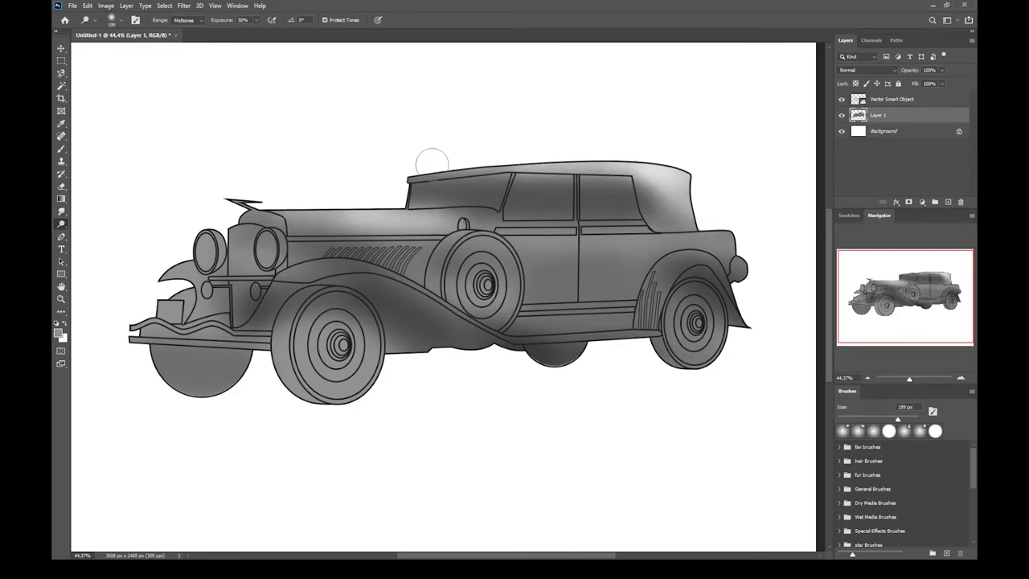
{"action": "key", "text": "ctrl+z"}
{"action": "key", "text": "ctrl+z"}
Dodge soft highlights on the headlight, spare wheel, door side and front tire with a 199 px brush
{"action": "left_click_drag", "start_coordinate": [259, 258], "coordinate": [259, 249]}
{"action": "left_click_drag", "start_coordinate": [461, 246], "coordinate": [439, 276]}
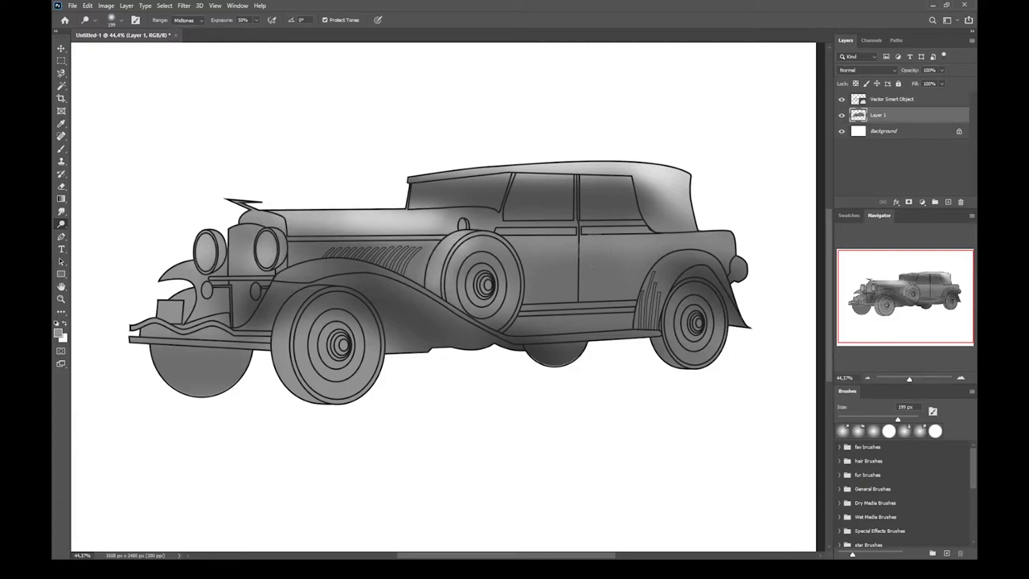
{"action": "left_click_drag", "start_coordinate": [549, 254], "coordinate": [732, 242]}
{"action": "mouse_move", "coordinate": [299, 299]}
{"action": "left_mouse_down"}
{"action": "mouse_move", "coordinate": [289, 342]}
{"action": "mouse_move", "coordinate": [316, 396]}
{"action": "left_mouse_up"}
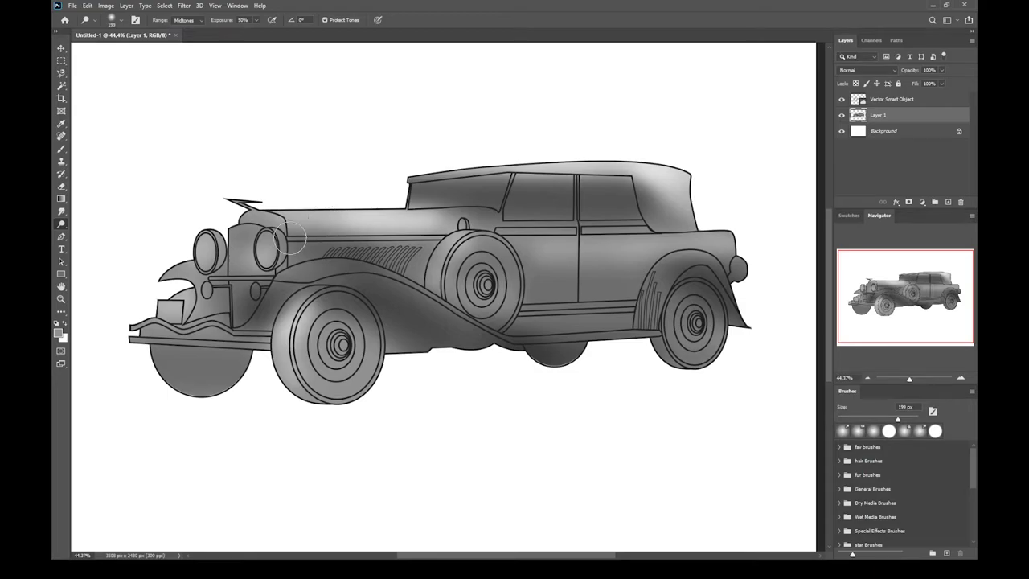
Select the hood together with the front door panel and window frame using the Magnetic Lasso
{"action": "scroll", "coordinate": [213, 217], "scroll_direction": "up", "scroll_amount": 3}
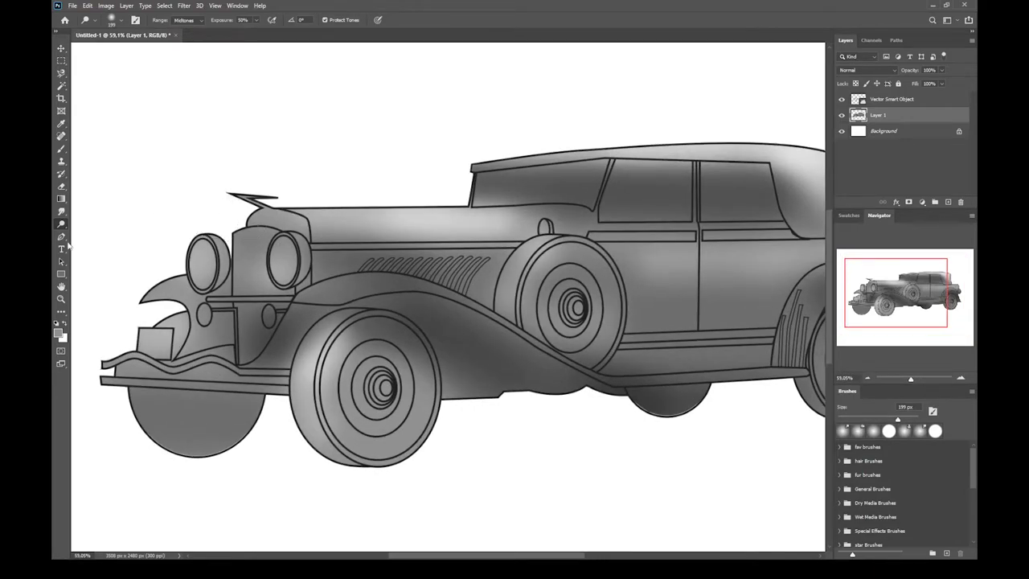
{"action": "left_click", "coordinate": [62, 75]}
{"action": "left_click", "coordinate": [282, 210]}
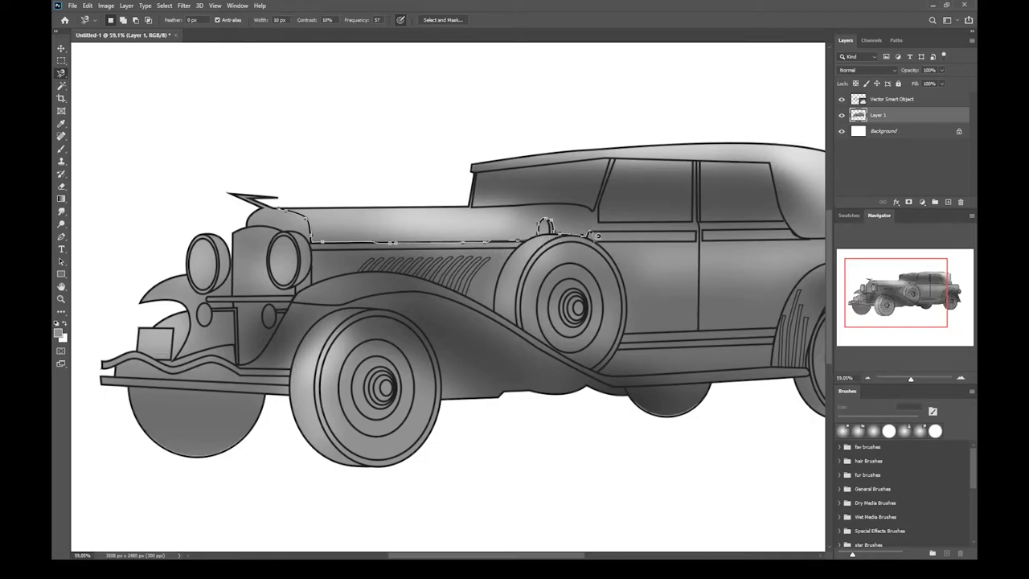
{"action": "double_click", "coordinate": [663, 227]}
{"action": "key", "text": "ctrl+d"}
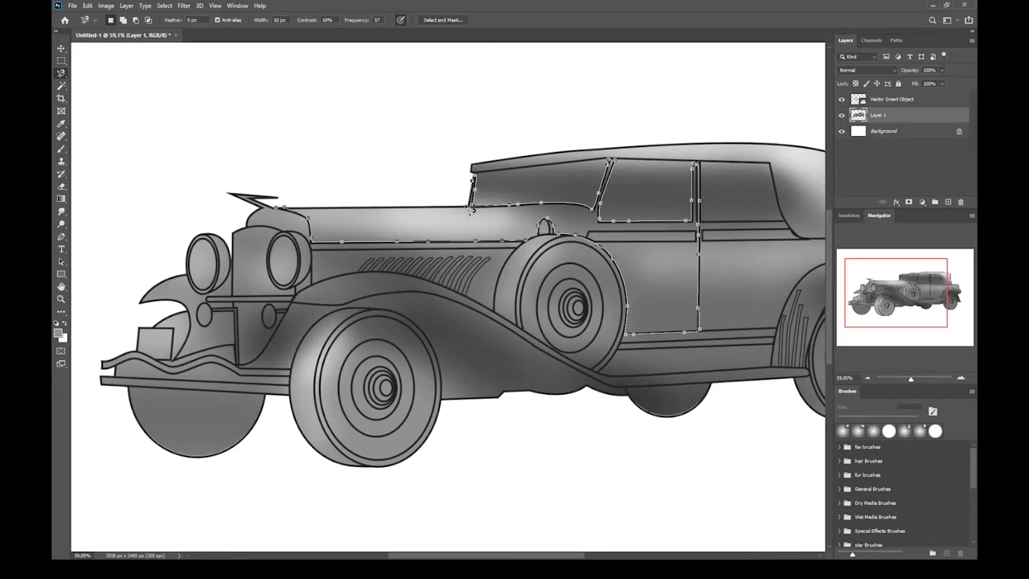
{"action": "left_click", "coordinate": [473, 209]}
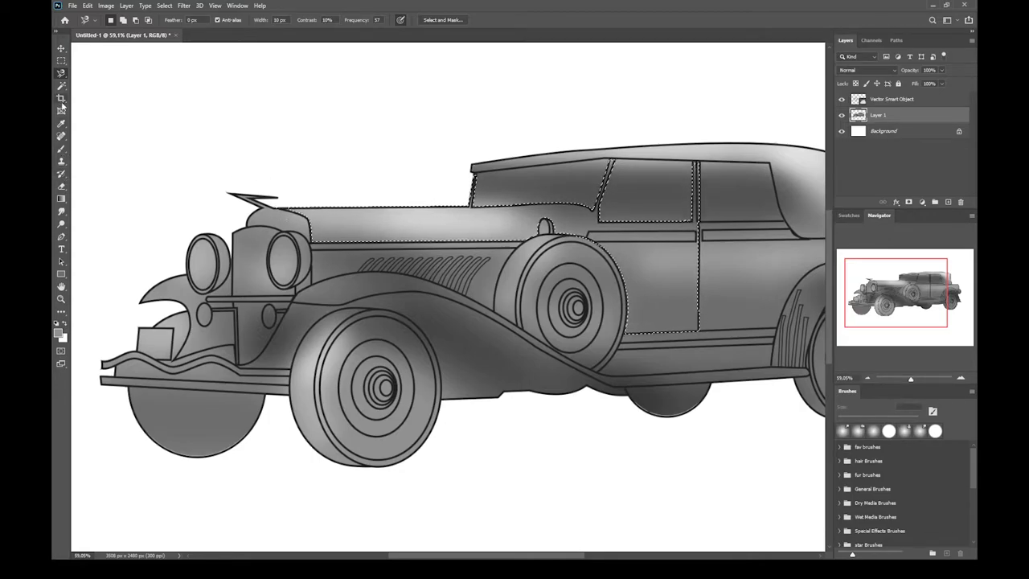
Burn shadows along the hood's lower edge and around the front door inside the selection with a 275 px brush
{"action": "left_click", "coordinate": [64, 187]}
{"action": "left_click", "coordinate": [62, 224]}
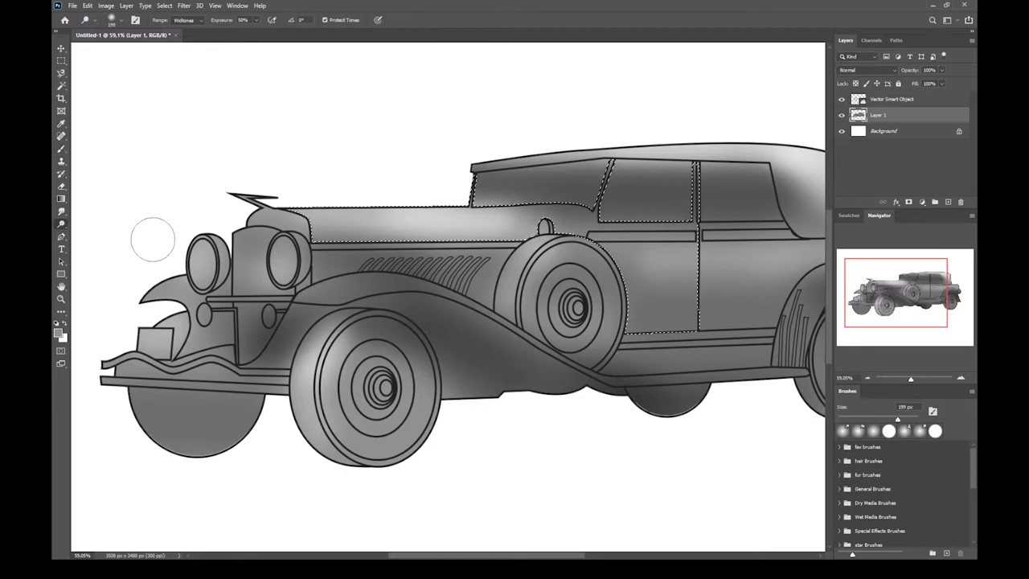
{"action": "right_click", "coordinate": [62, 224]}
{"action": "left_click", "coordinate": [103, 231]}
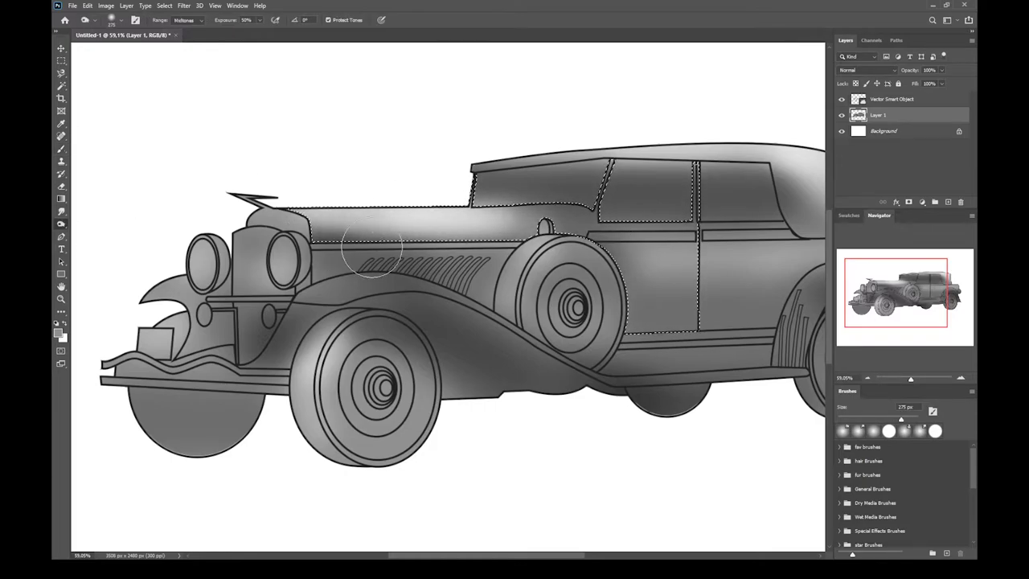
{"action": "mouse_move", "coordinate": [372, 247]}
{"action": "left_mouse_down"}
{"action": "mouse_move", "coordinate": [313, 243]}
{"action": "mouse_move", "coordinate": [526, 246]}
{"action": "left_mouse_up"}
{"action": "mouse_move", "coordinate": [623, 263]}
{"action": "left_mouse_down"}
{"action": "mouse_move", "coordinate": [625, 345]}
{"action": "mouse_move", "coordinate": [644, 375]}
{"action": "left_mouse_up"}
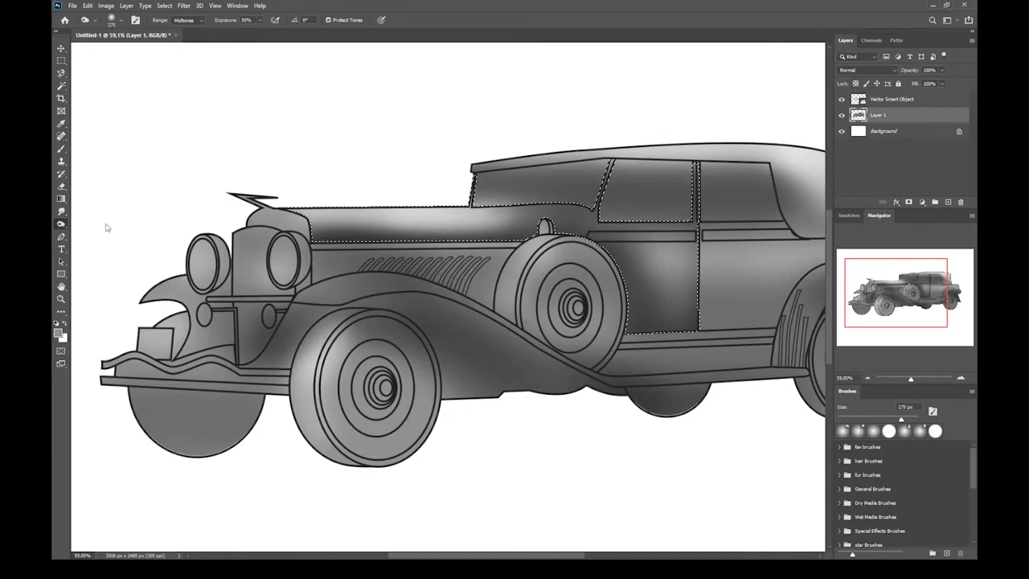
Dodge a highlight at the hood's rear with a 199 px brush and burn a deep shadow across its middle with a 275 px brush
{"action": "key", "text": "bracketleft"}
{"action": "key", "text": "bracketleft"}
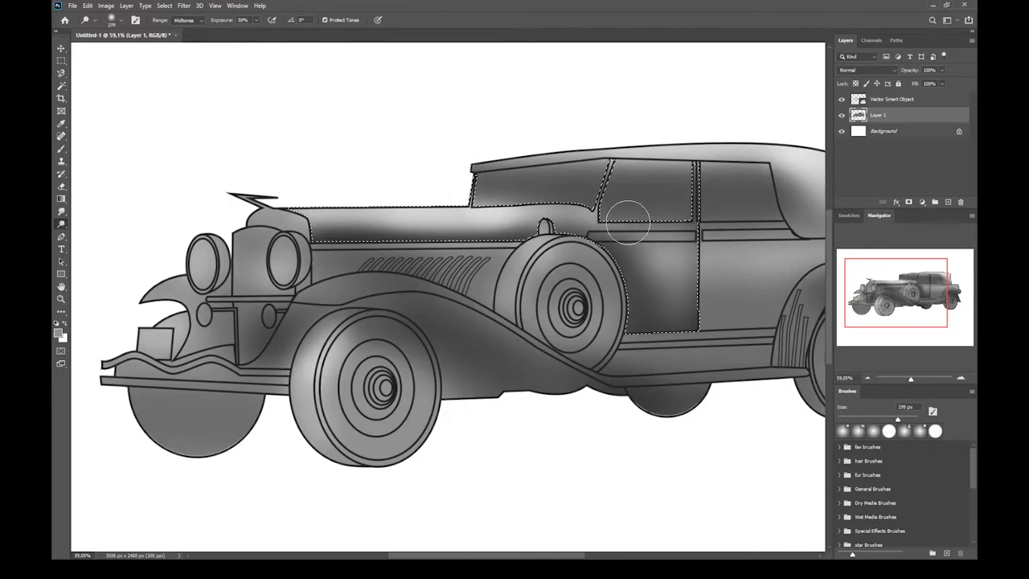
{"action": "scroll", "coordinate": [420, 212], "scroll_direction": "up", "scroll_amount": 3}
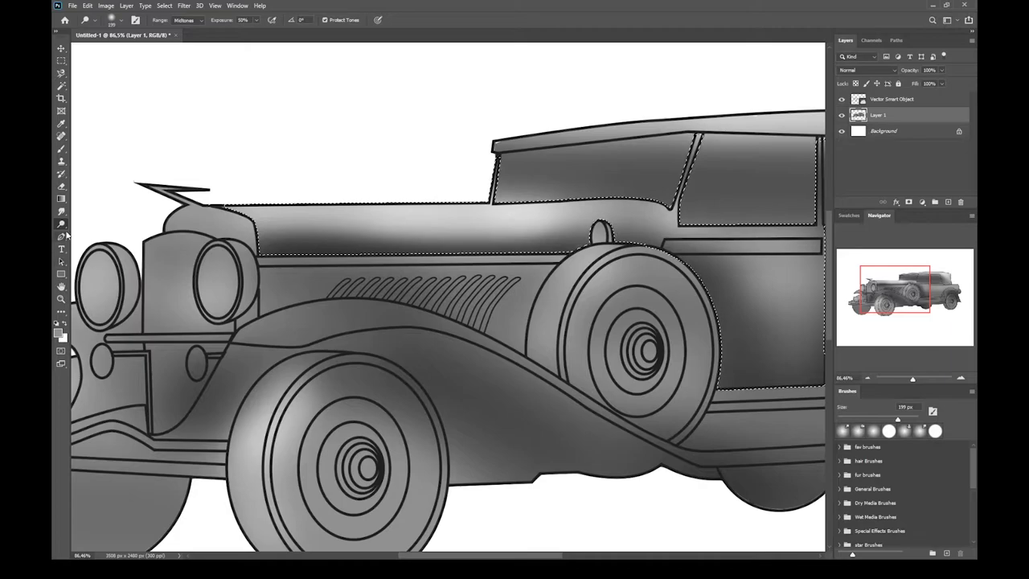
{"action": "key", "text": "bracketright"}
{"action": "key", "text": "bracketright"}
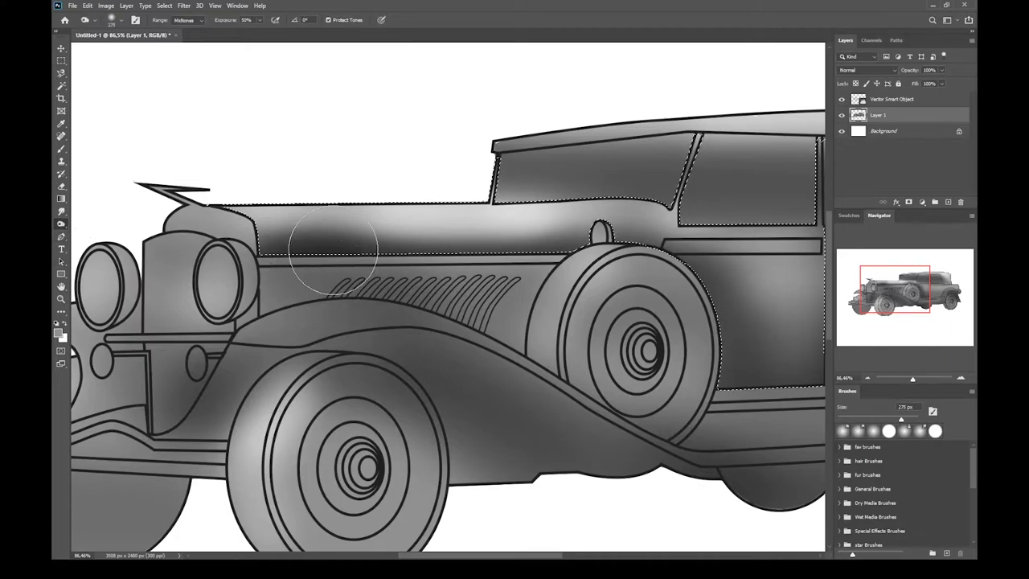
{"action": "mouse_move", "coordinate": [417, 223]}
{"action": "left_mouse_down"}
{"action": "mouse_move", "coordinate": [388, 218]}
{"action": "mouse_move", "coordinate": [394, 252]}
{"action": "mouse_move", "coordinate": [414, 257]}
{"action": "mouse_move", "coordinate": [432, 237]}
{"action": "mouse_move", "coordinate": [399, 251]}
{"action": "mouse_move", "coordinate": [296, 233]}
{"action": "left_mouse_up"}
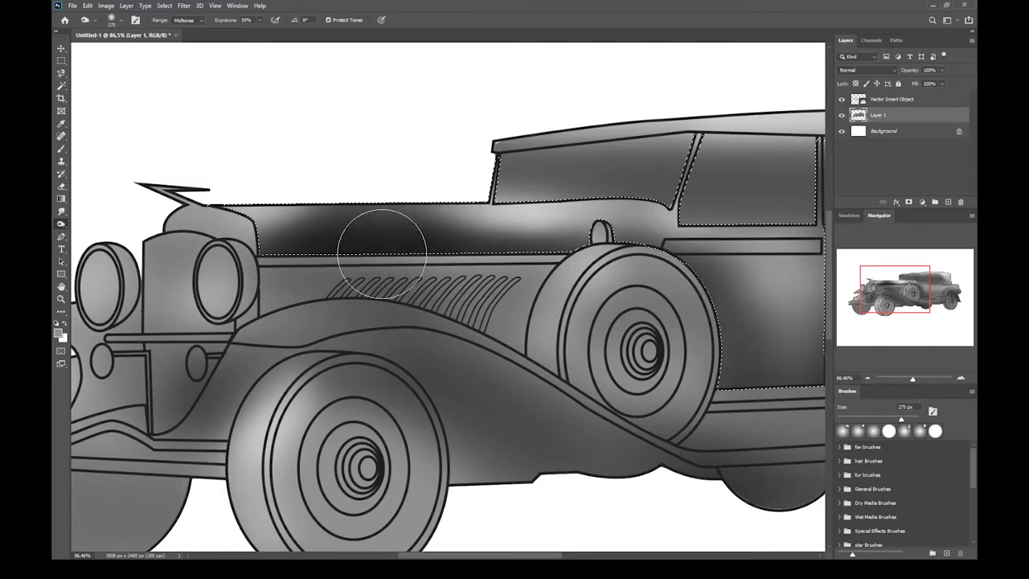
{"action": "scroll", "coordinate": [474, 238], "scroll_direction": "up", "scroll_amount": 5}
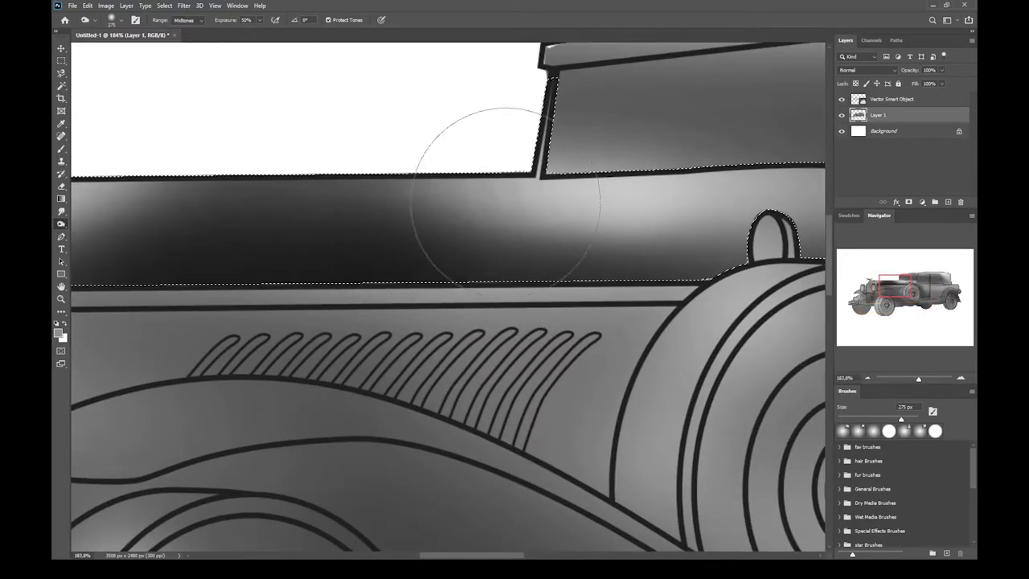
Repaint the hood in sampled grays with a soft brush at 50% opacity, light along the top and dark along the lower edge
{"action": "scroll", "coordinate": [398, 213], "scroll_direction": "down", "scroll_amount": 4}
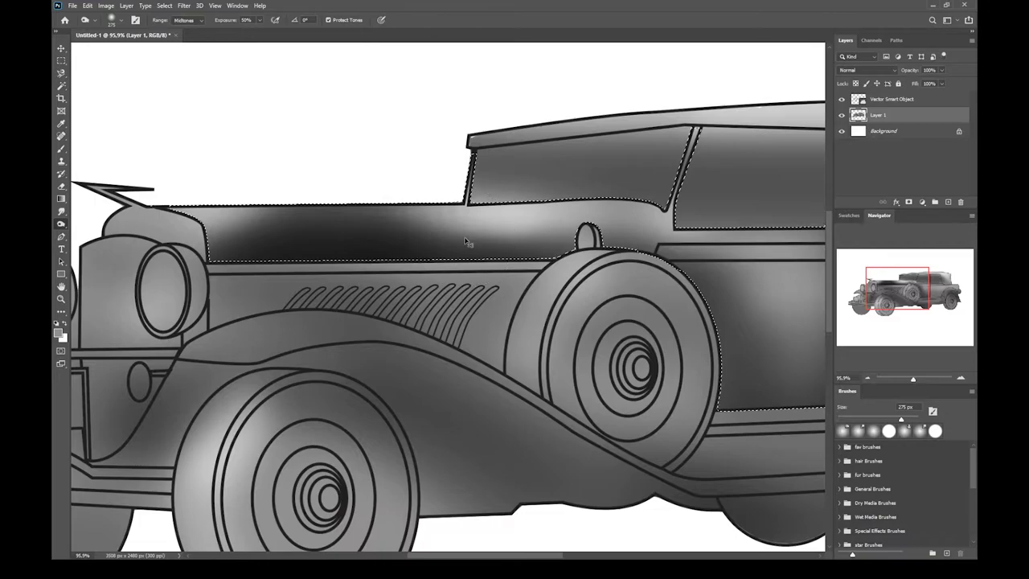
{"action": "left_click", "coordinate": [61, 151]}
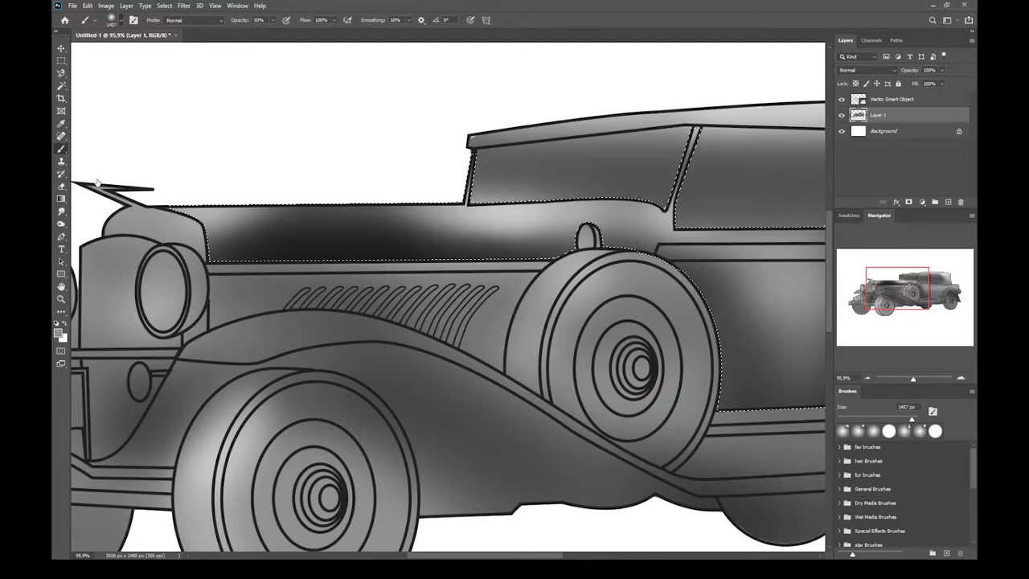
{"action": "key", "text": "period"}
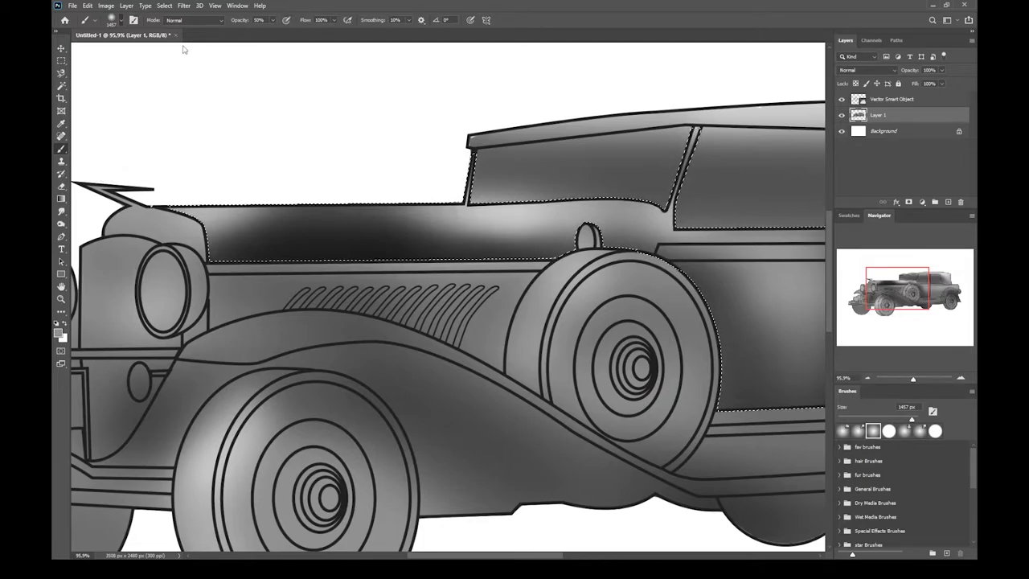
{"action": "left_click_drag", "start_coordinate": [184, 50], "coordinate": [136, 51]}
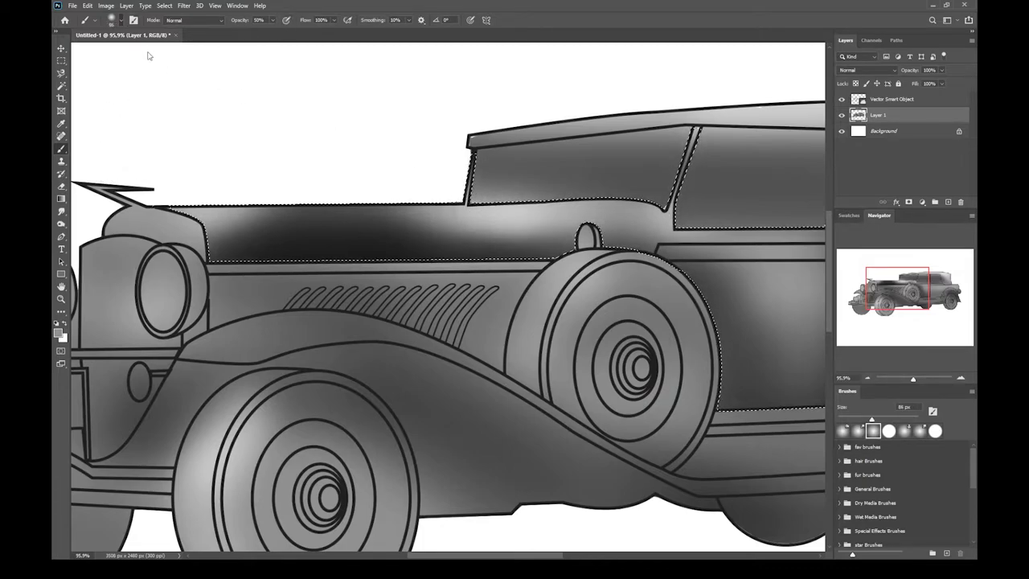
{"action": "key", "text": "bracketright"}
{"action": "key", "text": "bracketright"}
{"action": "key", "text": "bracketright"}
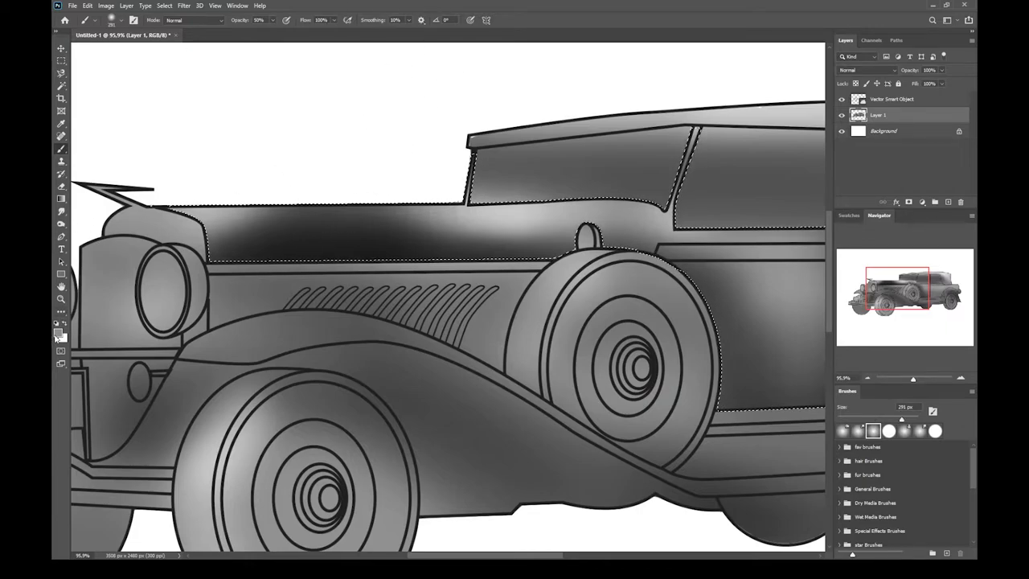
{"action": "key", "text": "i"}
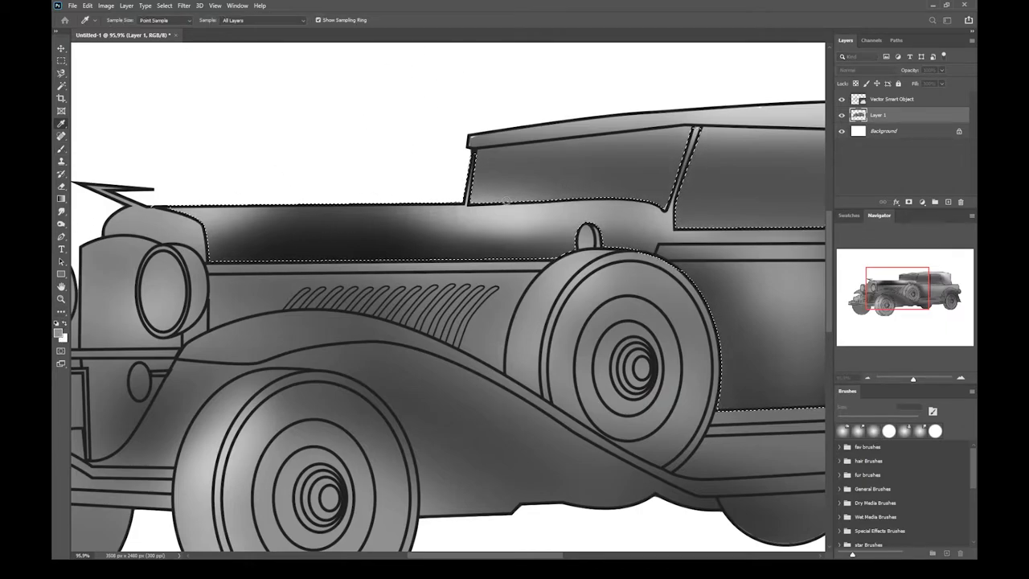
{"action": "key", "text": "b"}
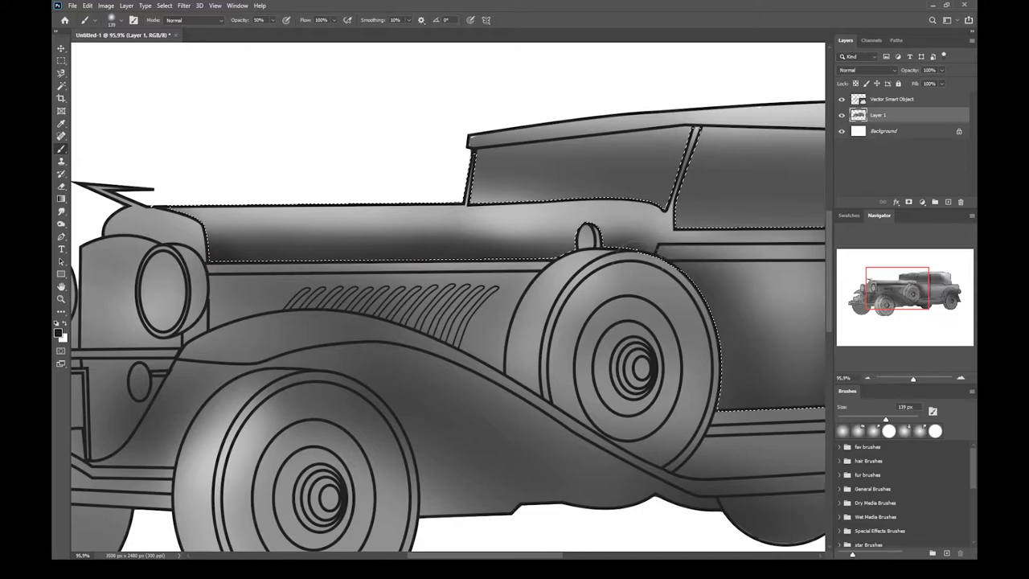
Set the brush mode to Color Dodge and try highlight strokes along the hood's top edge at 50% opacity
{"action": "mouse_move", "coordinate": [724, 415]}
{"action": "left_mouse_down"}
{"action": "mouse_move", "coordinate": [458, 365]}
{"action": "mouse_move", "coordinate": [530, 369]}
{"action": "left_mouse_up"}
{"action": "scroll", "coordinate": [509, 301], "scroll_direction": "down", "scroll_amount": 5}
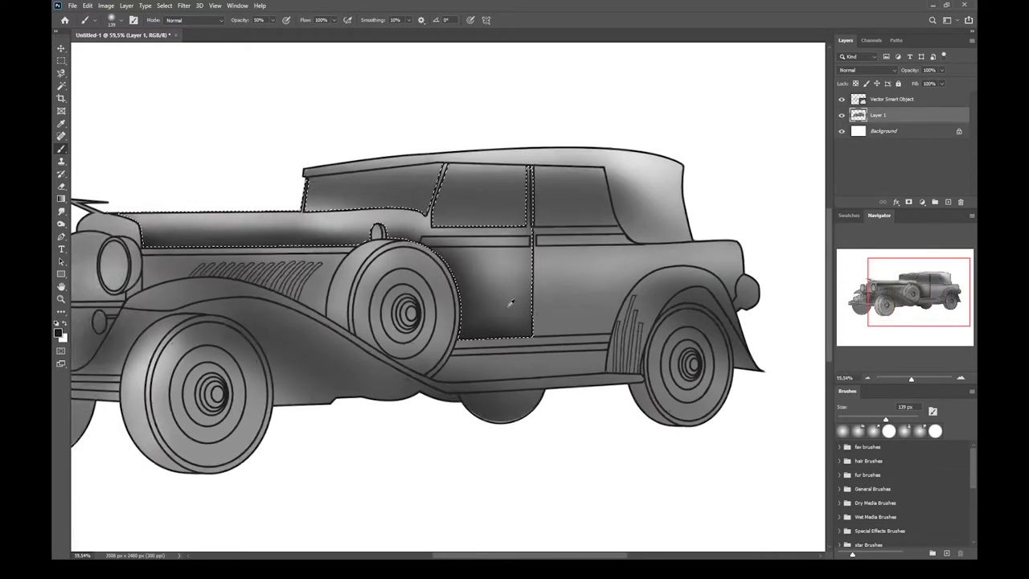
{"action": "scroll", "coordinate": [509, 302], "scroll_direction": "up", "scroll_amount": 1}
{"action": "left_click_drag", "start_coordinate": [589, 325], "coordinate": [788, 345]}
{"action": "scroll", "coordinate": [464, 248], "scroll_direction": "up", "scroll_amount": 3}
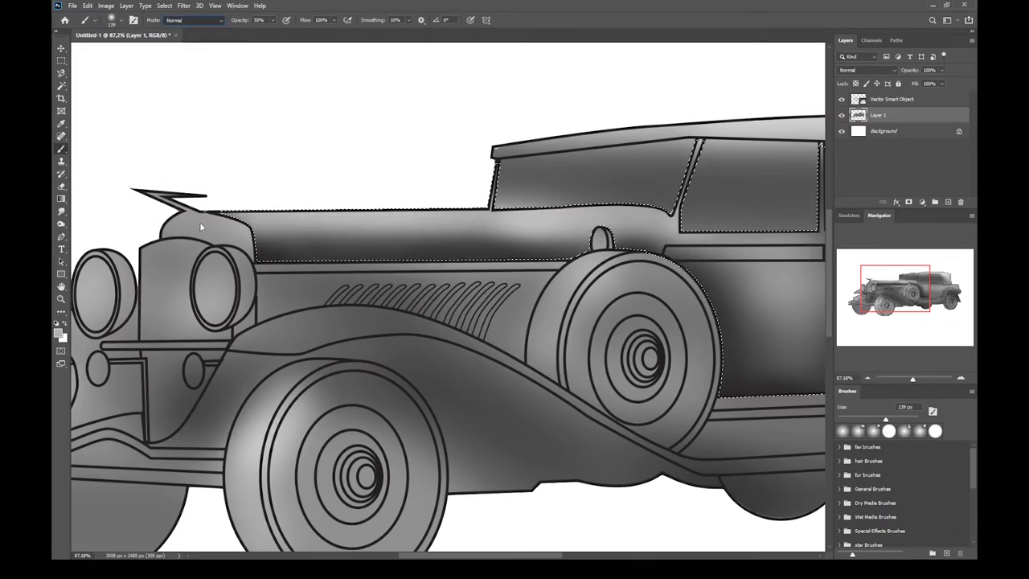
{"action": "left_click", "coordinate": [200, 127]}
{"action": "left_click_drag", "start_coordinate": [310, 215], "coordinate": [437, 212]}
{"action": "key", "text": "ctrl+z"}
{"action": "left_click_drag", "start_coordinate": [337, 213], "coordinate": [425, 217]}
{"action": "key", "text": "ctrl+z"}
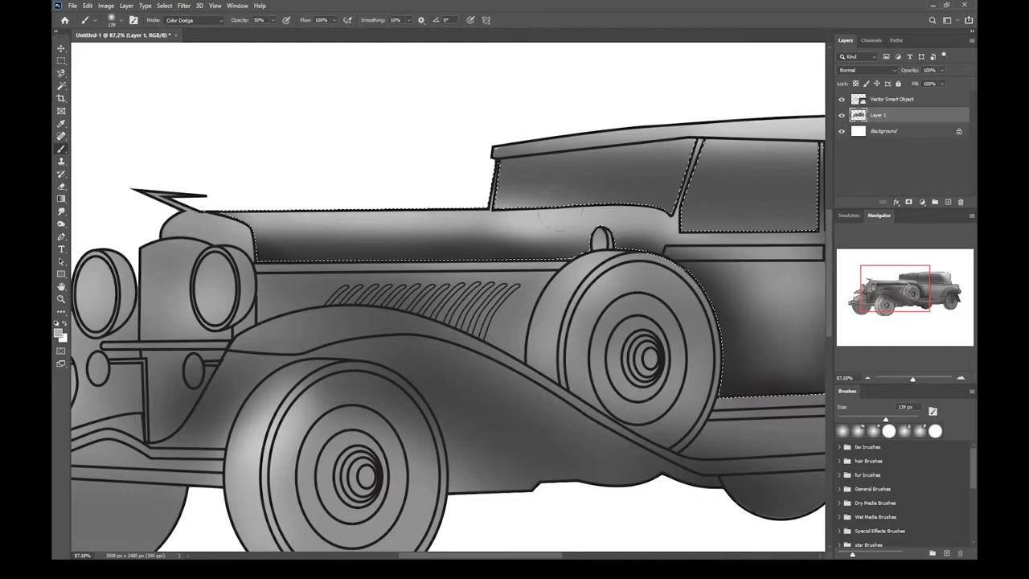
Lower the brush opacity to 27% and paint a Color Dodge highlight along the hood's top edge
{"action": "left_click", "coordinate": [274, 20]}
{"action": "left_click_drag", "start_coordinate": [272, 30], "coordinate": [261, 31]}
{"action": "left_click_drag", "start_coordinate": [302, 207], "coordinate": [470, 211]}
{"action": "key", "text": "ctrl+z"}
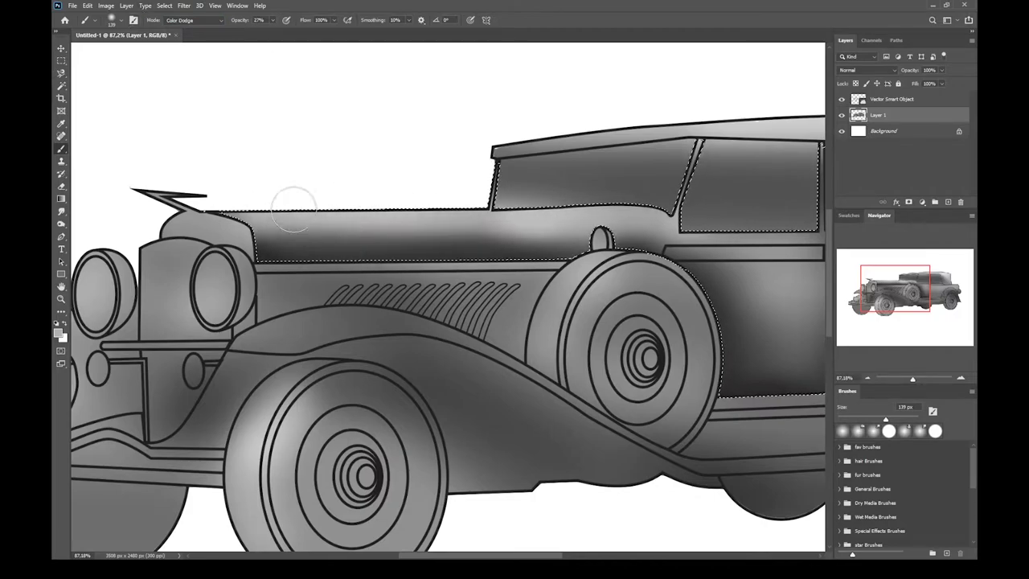
{"action": "left_click_drag", "start_coordinate": [295, 209], "coordinate": [461, 209]}
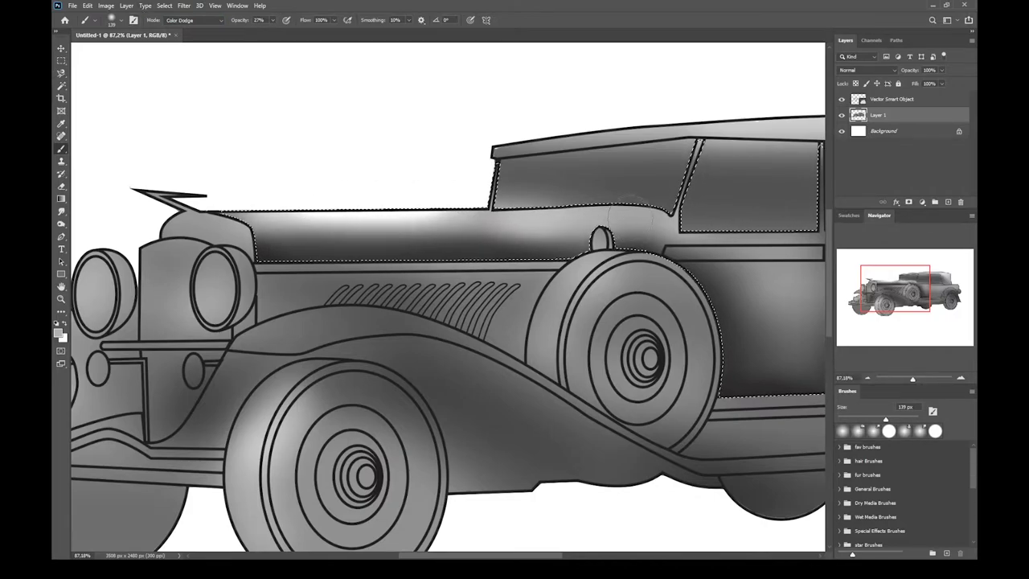
Clear the hood selection and select the roof, including its rear quarter, with the Magnetic Lasso
{"action": "scroll", "coordinate": [627, 217], "scroll_direction": "down", "scroll_amount": 3}
{"action": "scroll", "coordinate": [642, 209], "scroll_direction": "up", "scroll_amount": 1}
{"action": "key", "text": "ctrl+d"}
{"action": "left_click_drag", "start_coordinate": [673, 202], "coordinate": [487, 204]}
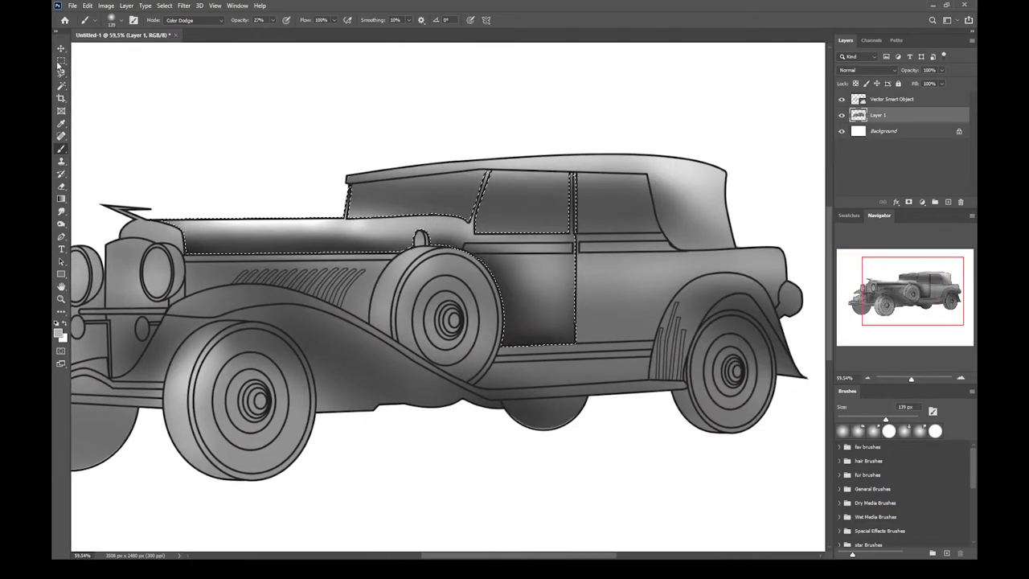
{"action": "key", "text": "m"}
{"action": "scroll", "coordinate": [334, 136], "scroll_direction": "up", "scroll_amount": 1}
{"action": "key", "text": "l"}
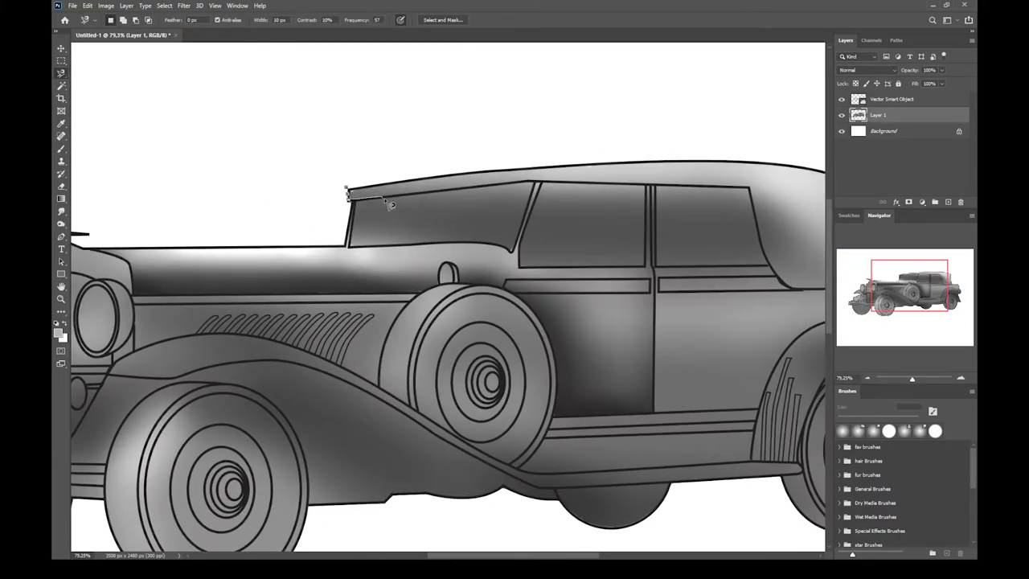
{"action": "left_click_drag", "start_coordinate": [748, 194], "coordinate": [534, 181]}
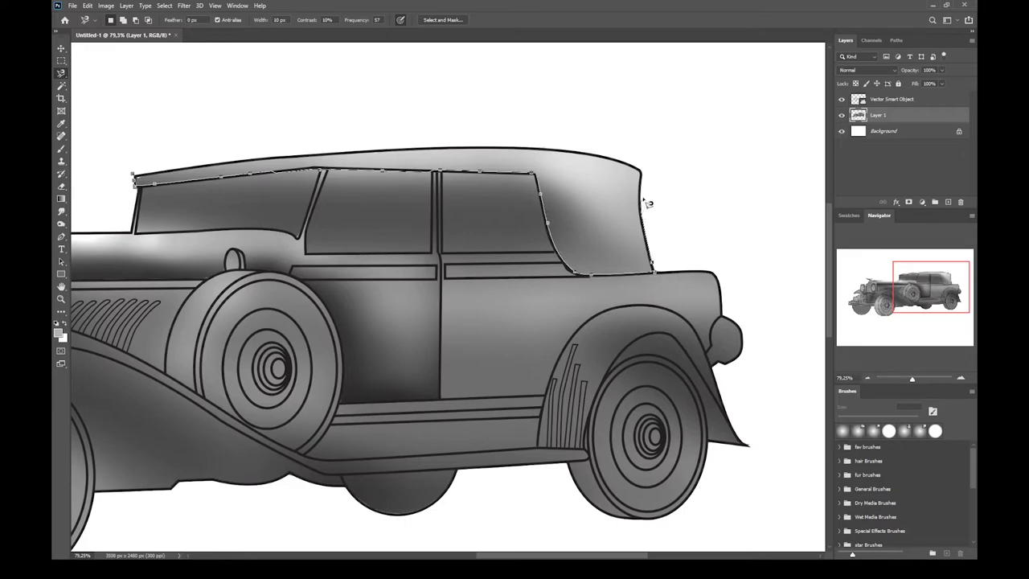
Shade the roof in Normal mode with a 139 px brush, dark along the windows and lower rear, bright on the upper rear curve
{"action": "key", "text": "b"}
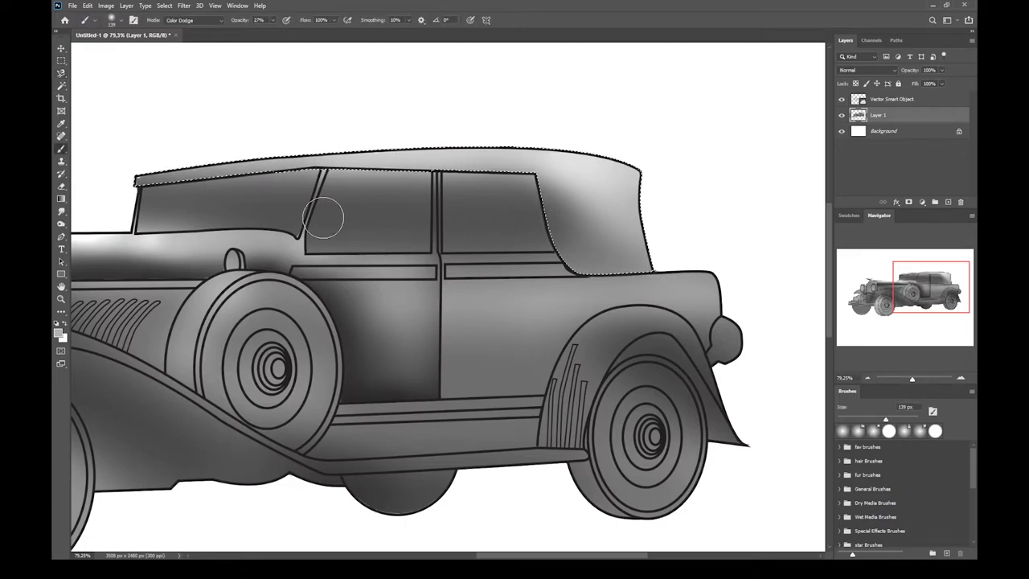
{"action": "left_click", "coordinate": [351, 401], "text": "alt"}
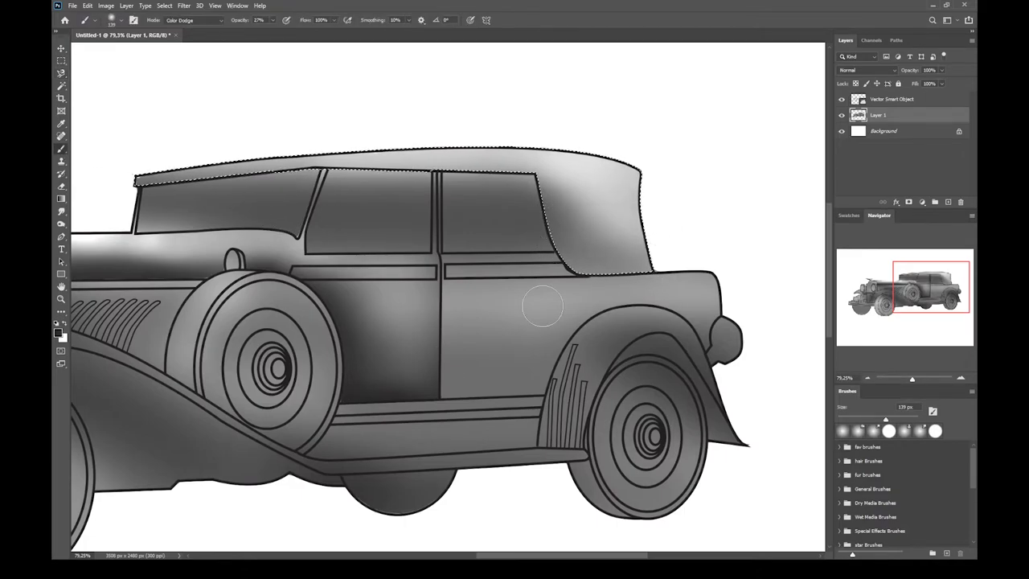
{"action": "left_click", "coordinate": [210, 20]}
{"action": "left_click", "coordinate": [202, 30]}
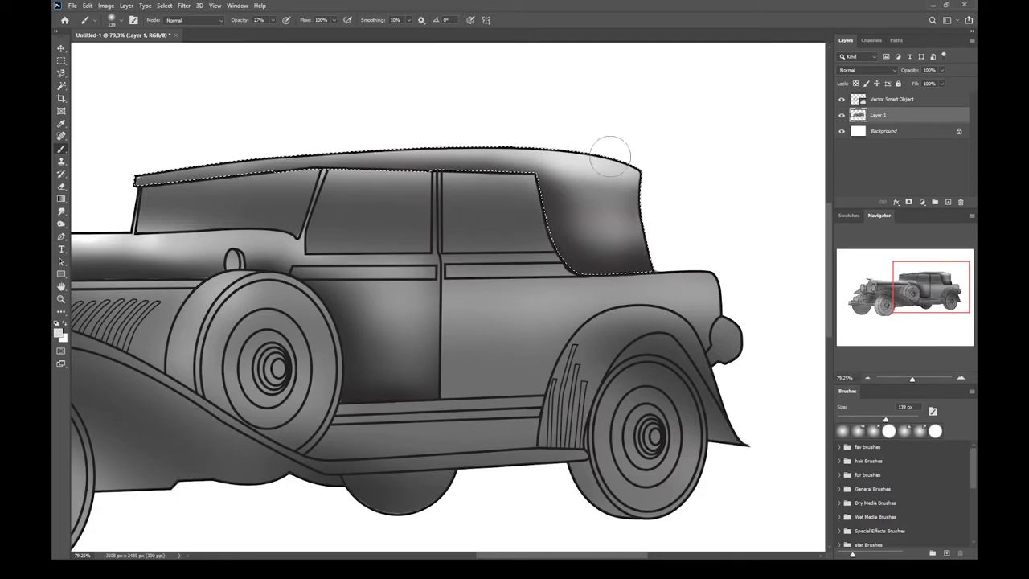
Select the rear door and rear body panel below the windows with the Magnetic Lasso
{"action": "left_click", "coordinate": [61, 73]}
{"action": "left_click", "coordinate": [439, 256]}
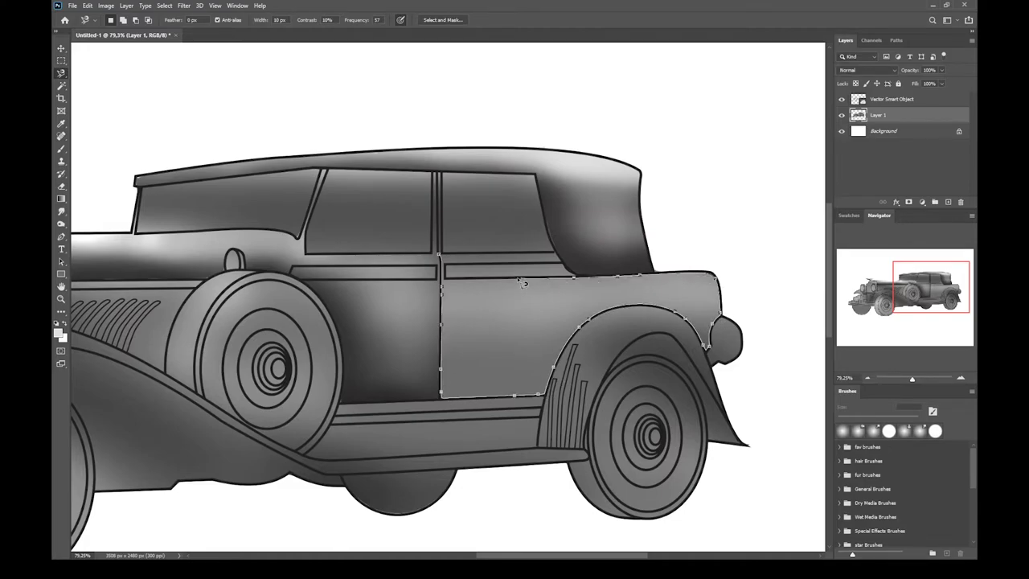
{"action": "left_click", "coordinate": [441, 257]}
Paint dark shadows along the rear door and body panel's edges and soft light gray highlights across the middle with the 139 px brush
{"action": "key", "text": "b"}
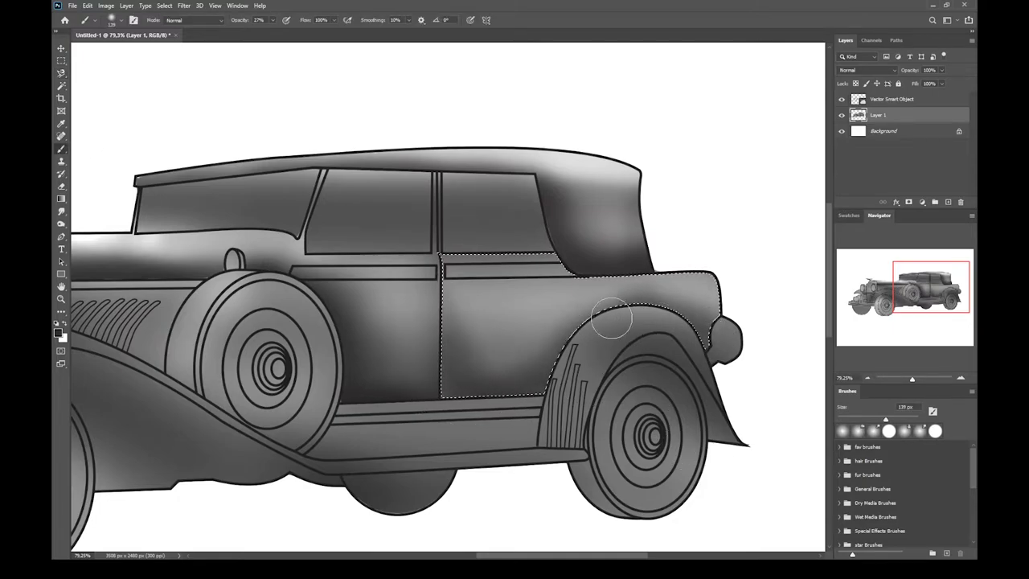
{"action": "mouse_move", "coordinate": [726, 376]}
{"action": "left_mouse_down"}
{"action": "mouse_move", "coordinate": [702, 338]}
{"action": "mouse_move", "coordinate": [720, 318]}
{"action": "left_mouse_up"}
{"action": "mouse_move", "coordinate": [441, 281]}
{"action": "left_mouse_down"}
{"action": "mouse_move", "coordinate": [552, 264]}
{"action": "mouse_move", "coordinate": [787, 276]}
{"action": "left_mouse_up"}
{"action": "left_click_drag", "start_coordinate": [609, 300], "coordinate": [820, 304]}
{"action": "left_click", "coordinate": [369, 244], "text": "alt"}
{"action": "left_click_drag", "start_coordinate": [563, 269], "coordinate": [375, 257]}
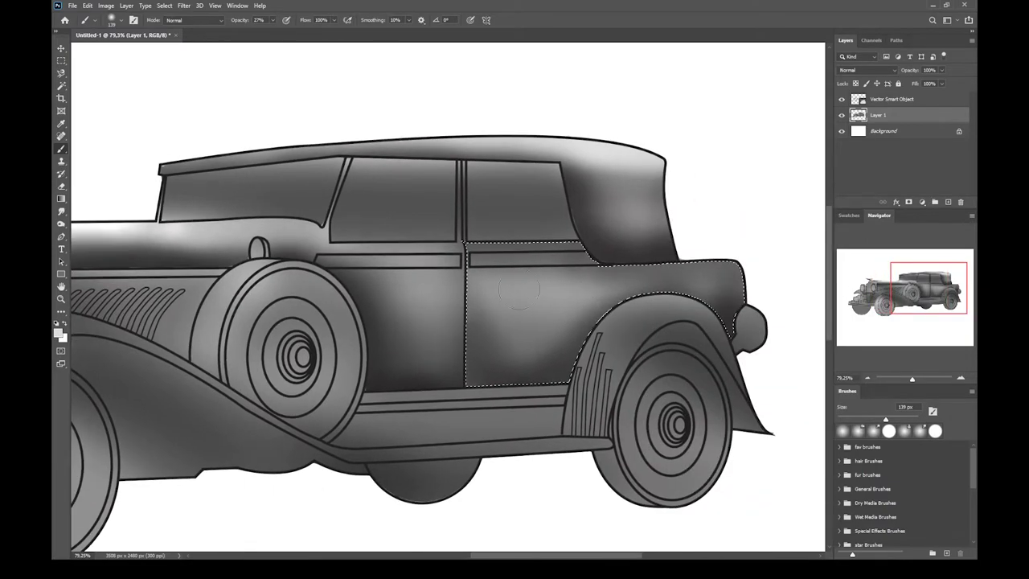
{"action": "mouse_move", "coordinate": [536, 268]}
{"action": "left_mouse_down"}
{"action": "mouse_move", "coordinate": [712, 260]}
{"action": "mouse_move", "coordinate": [792, 269]}
{"action": "mouse_move", "coordinate": [723, 266]}
{"action": "mouse_move", "coordinate": [800, 291]}
{"action": "left_mouse_up"}
{"action": "mouse_move", "coordinate": [500, 301]}
{"action": "left_mouse_down"}
{"action": "mouse_move", "coordinate": [611, 289]}
{"action": "mouse_move", "coordinate": [485, 292]}
{"action": "mouse_move", "coordinate": [810, 281]}
{"action": "left_mouse_up"}
{"action": "scroll", "coordinate": [630, 316], "scroll_direction": "down", "scroll_amount": 4}
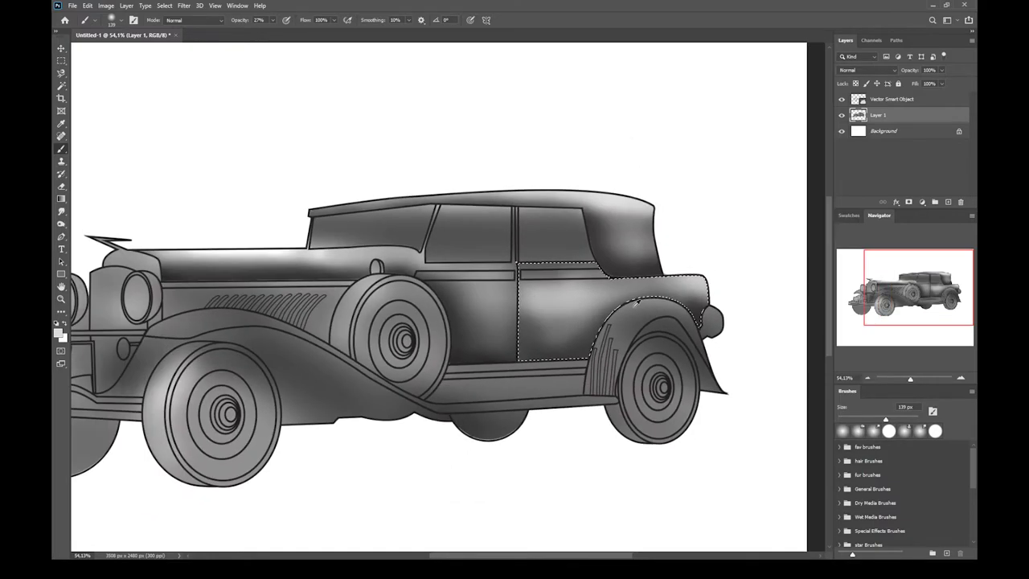
{"action": "scroll", "coordinate": [611, 335], "scroll_direction": "up", "scroll_amount": 3}
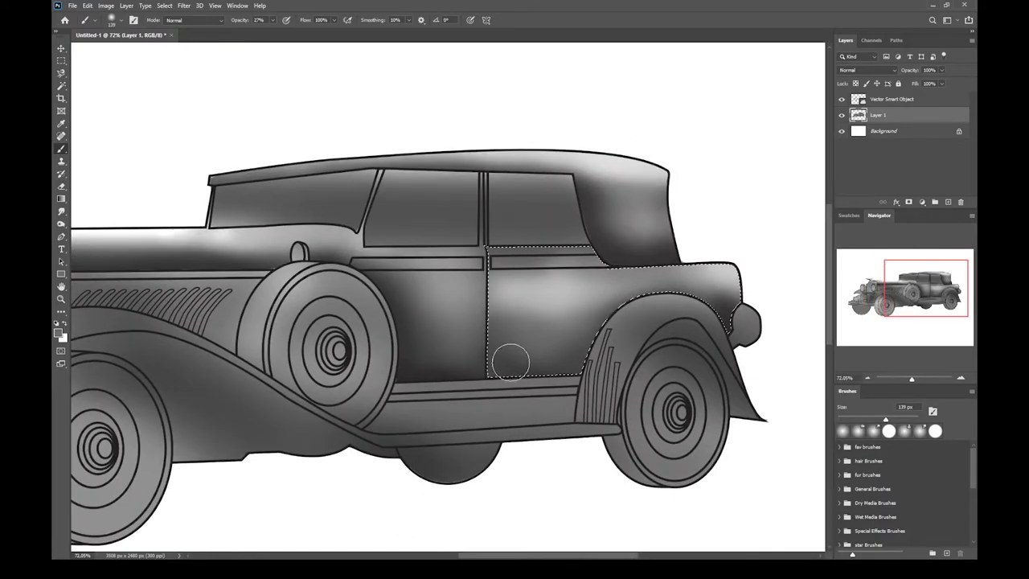
Select the running board and rear fender with the Magnetic Lasso, and paint shadows on their lower parts and a highlight on the fender's crest
{"action": "left_click", "coordinate": [60, 72]}
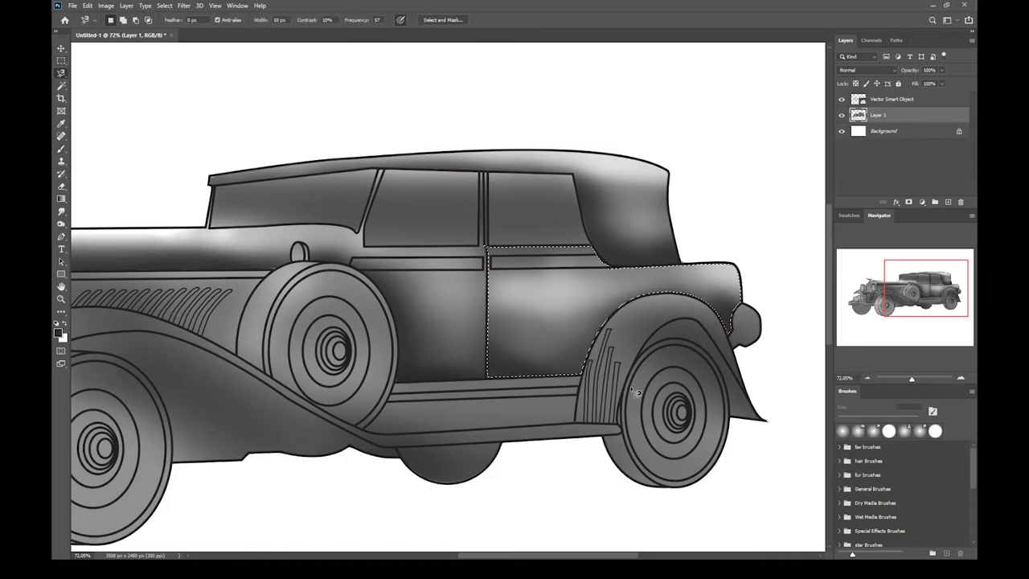
{"action": "left_click_drag", "start_coordinate": [636, 392], "coordinate": [539, 351]}
{"action": "left_click", "coordinate": [297, 343]}
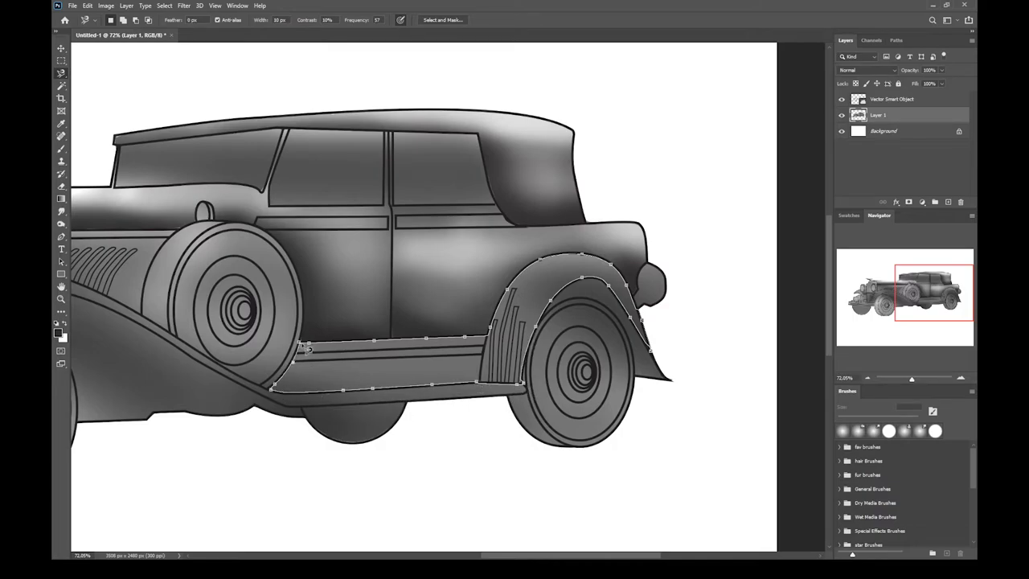
{"action": "left_click", "coordinate": [61, 149]}
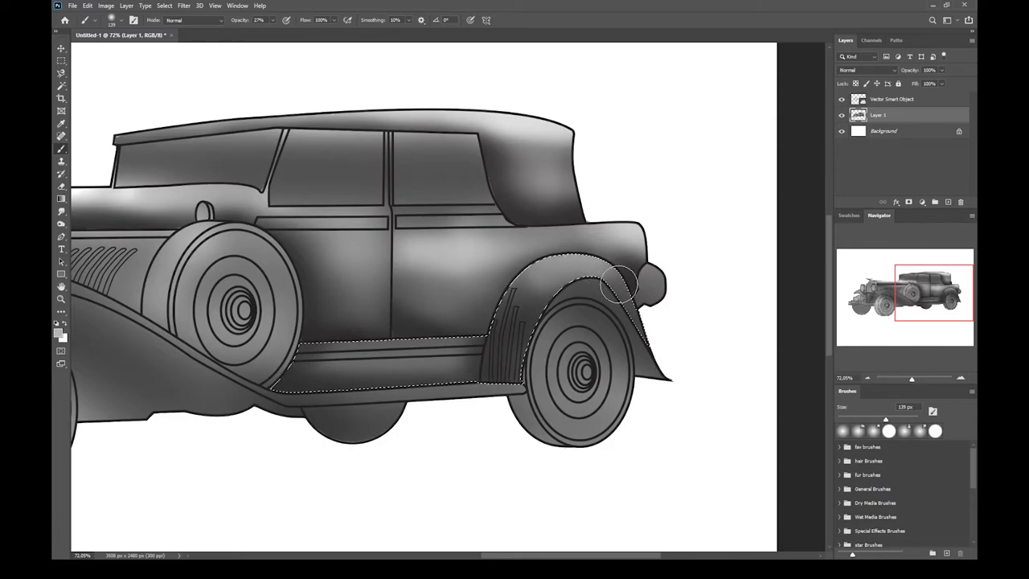
{"action": "mouse_move", "coordinate": [535, 321]}
{"action": "left_mouse_down"}
{"action": "mouse_move", "coordinate": [611, 295]}
{"action": "mouse_move", "coordinate": [542, 311]}
{"action": "mouse_move", "coordinate": [590, 306]}
{"action": "mouse_move", "coordinate": [632, 332]}
{"action": "mouse_move", "coordinate": [526, 307]}
{"action": "mouse_move", "coordinate": [535, 353]}
{"action": "mouse_move", "coordinate": [646, 359]}
{"action": "left_mouse_up"}
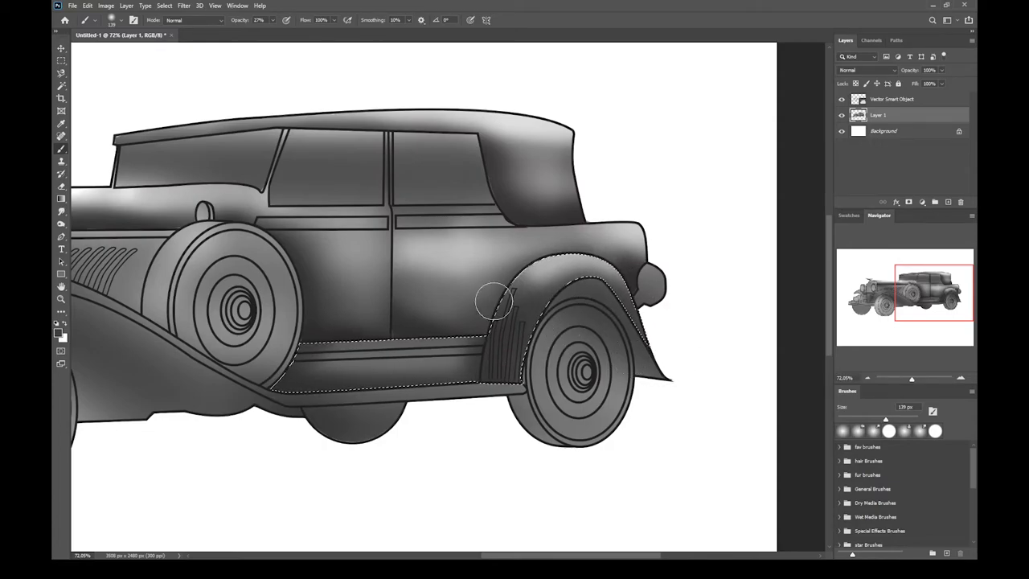
Select the inner side of the rear fender above the wheel with the Magnetic Lasso and darken it with the brush
{"action": "key", "text": "l"}
{"action": "key", "text": "ctrl+d"}
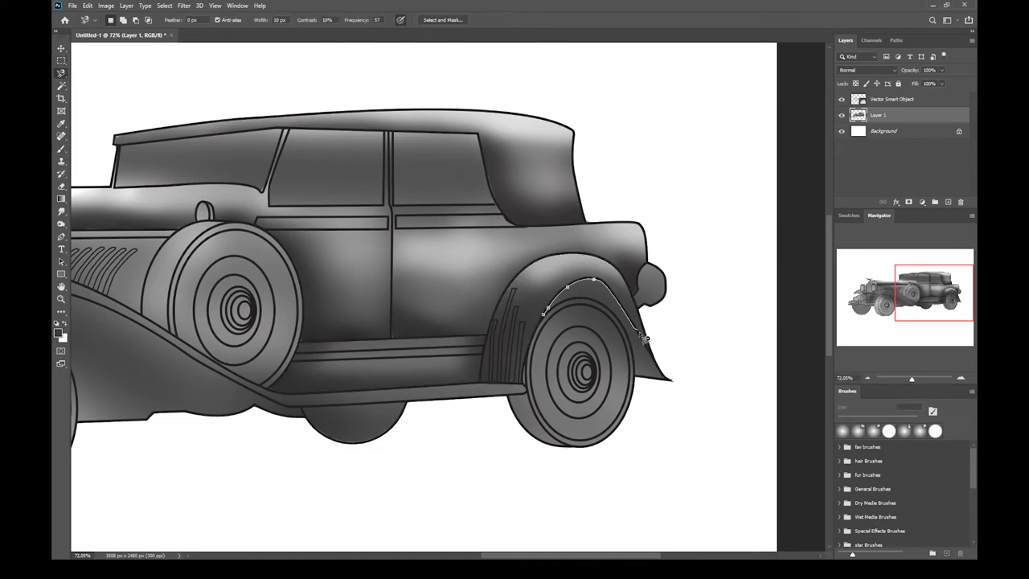
{"action": "left_click", "coordinate": [552, 319]}
{"action": "key", "text": "b"}
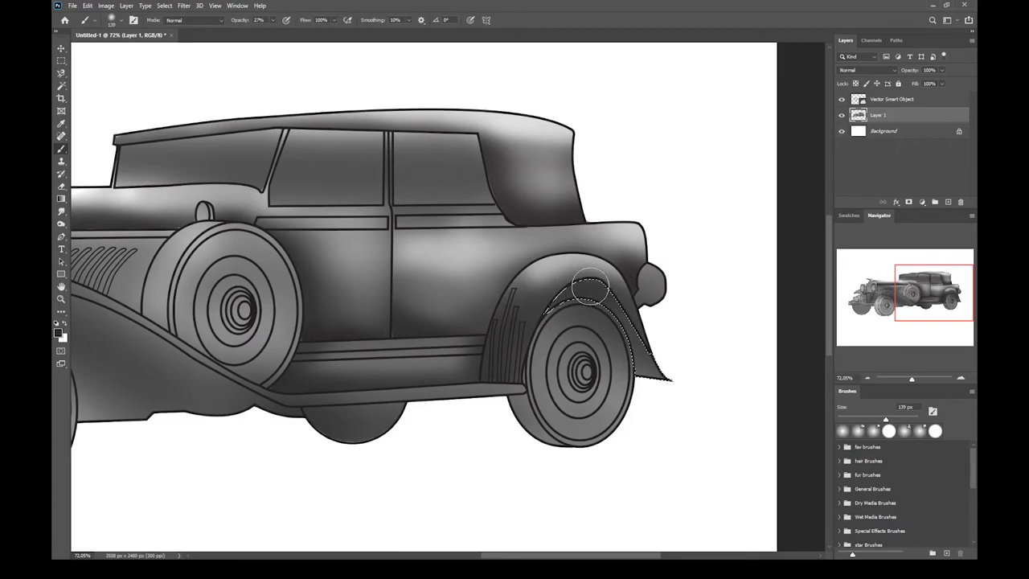
{"action": "mouse_move", "coordinate": [659, 339]}
{"action": "left_mouse_down"}
{"action": "mouse_move", "coordinate": [559, 299]}
{"action": "mouse_move", "coordinate": [572, 297]}
{"action": "mouse_move", "coordinate": [523, 298]}
{"action": "mouse_move", "coordinate": [671, 342]}
{"action": "left_mouse_up"}
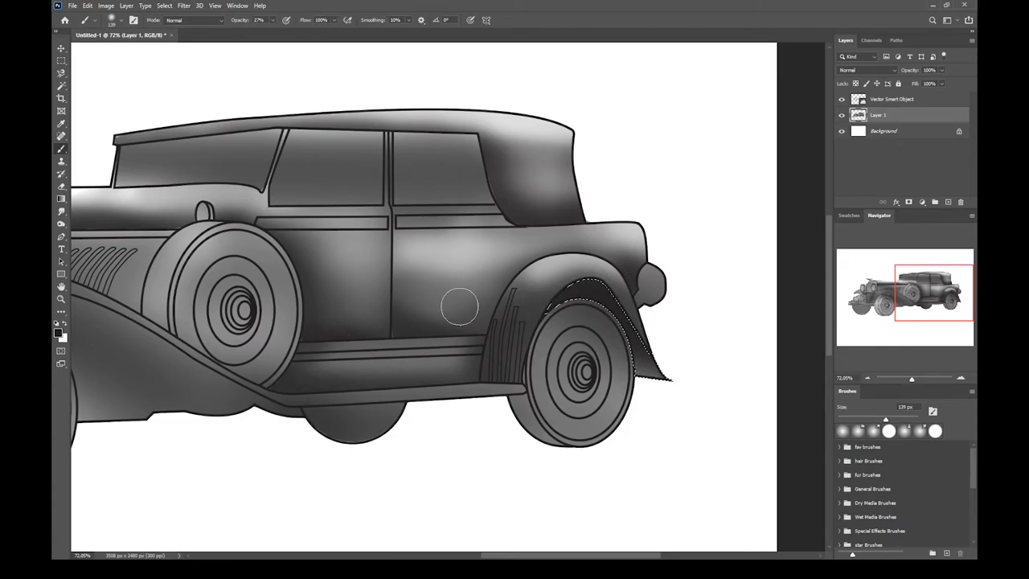
Select the front fender's inner side around the front wheel with the Magnetic Lasso
{"action": "left_click", "coordinate": [61, 72]}
{"action": "left_click_drag", "start_coordinate": [209, 370], "coordinate": [554, 351]}
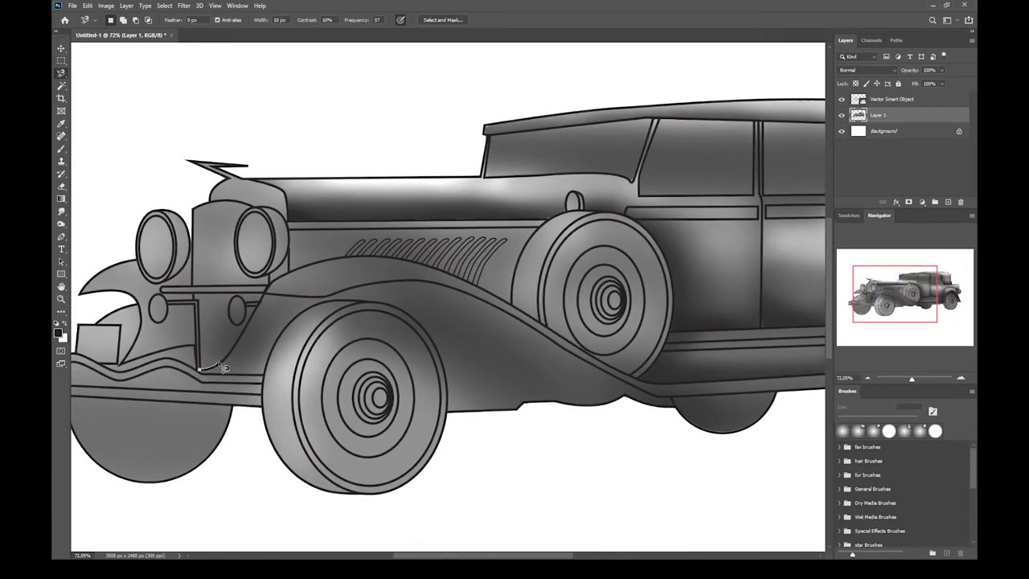
{"action": "mouse_move", "coordinate": [223, 367]}
{"action": "left_mouse_down"}
{"action": "mouse_move", "coordinate": [277, 295]}
{"action": "mouse_move", "coordinate": [367, 286]}
{"action": "mouse_move", "coordinate": [502, 308]}
{"action": "mouse_move", "coordinate": [677, 411]}
{"action": "mouse_move", "coordinate": [525, 409]}
{"action": "mouse_move", "coordinate": [441, 357]}
{"action": "left_mouse_up"}
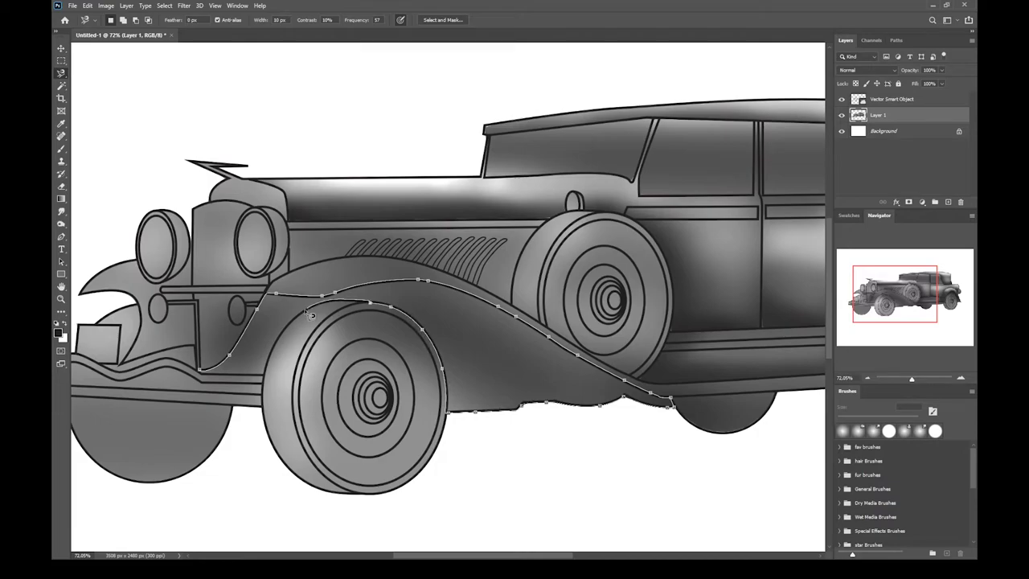
{"action": "left_click_drag", "start_coordinate": [311, 315], "coordinate": [269, 381]}
{"action": "left_click", "coordinate": [205, 375]}
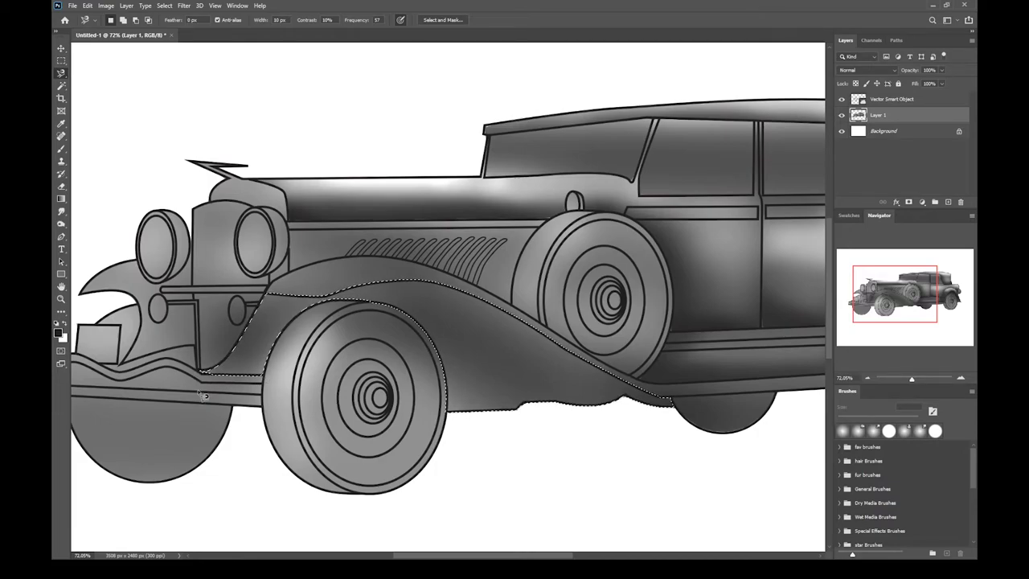
Add the areas behind the front bumper and under the far fender to the selection, and paint the selected areas with deep black shadows
{"action": "left_click_drag", "start_coordinate": [188, 352], "coordinate": [288, 357]}
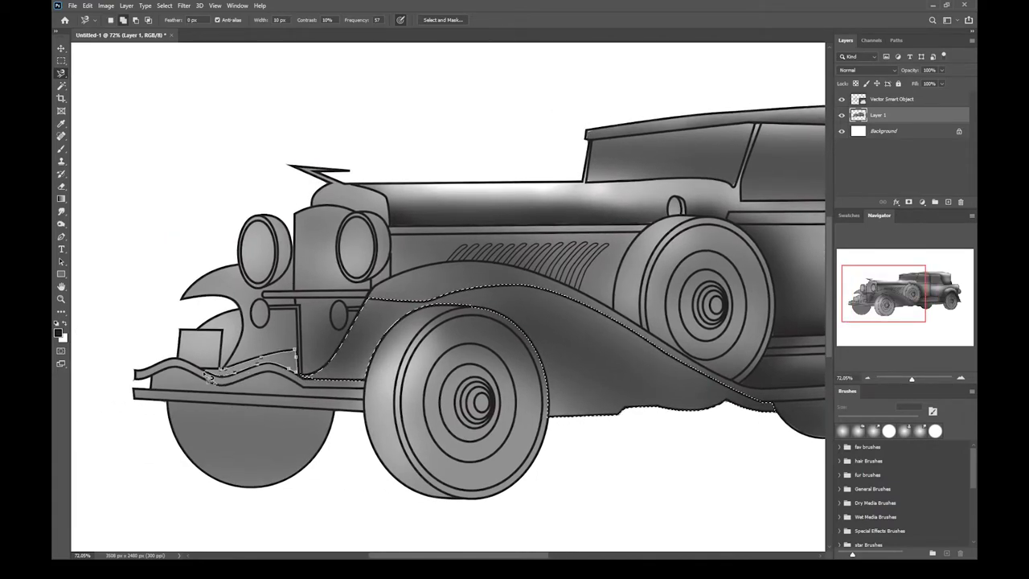
{"action": "left_click", "coordinate": [224, 367]}
{"action": "left_click_drag", "start_coordinate": [413, 373], "coordinate": [322, 361]}
{"action": "key", "text": "b"}
{"action": "mouse_move", "coordinate": [254, 350]}
{"action": "left_mouse_down"}
{"action": "mouse_move", "coordinate": [328, 300]}
{"action": "mouse_move", "coordinate": [546, 303]}
{"action": "mouse_move", "coordinate": [271, 287]}
{"action": "mouse_move", "coordinate": [581, 315]}
{"action": "mouse_move", "coordinate": [710, 356]}
{"action": "mouse_move", "coordinate": [418, 304]}
{"action": "mouse_move", "coordinate": [427, 389]}
{"action": "mouse_move", "coordinate": [489, 315]}
{"action": "mouse_move", "coordinate": [527, 366]}
{"action": "mouse_move", "coordinate": [520, 440]}
{"action": "mouse_move", "coordinate": [481, 350]}
{"action": "mouse_move", "coordinate": [659, 402]}
{"action": "left_mouse_up"}
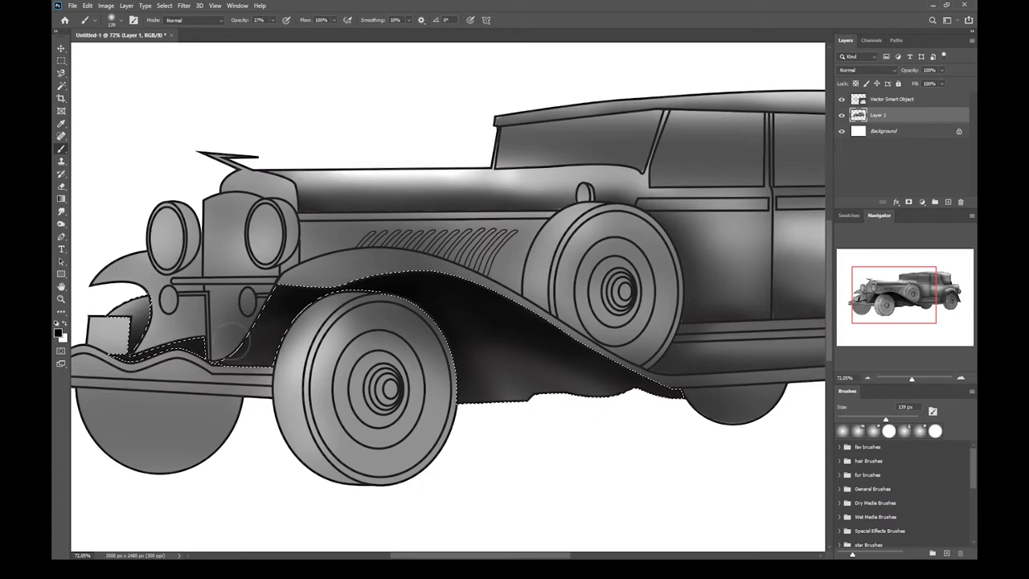
Drop the current selection, select the whole front wheel with the Magnetic Lasso, and darken the tire with soft black shadows
{"action": "left_click", "coordinate": [61, 61]}
{"action": "left_click", "coordinate": [131, 89]}
{"action": "scroll", "coordinate": [330, 271], "scroll_direction": "down", "scroll_amount": 4}
{"action": "scroll", "coordinate": [371, 270], "scroll_direction": "up", "scroll_amount": 3}
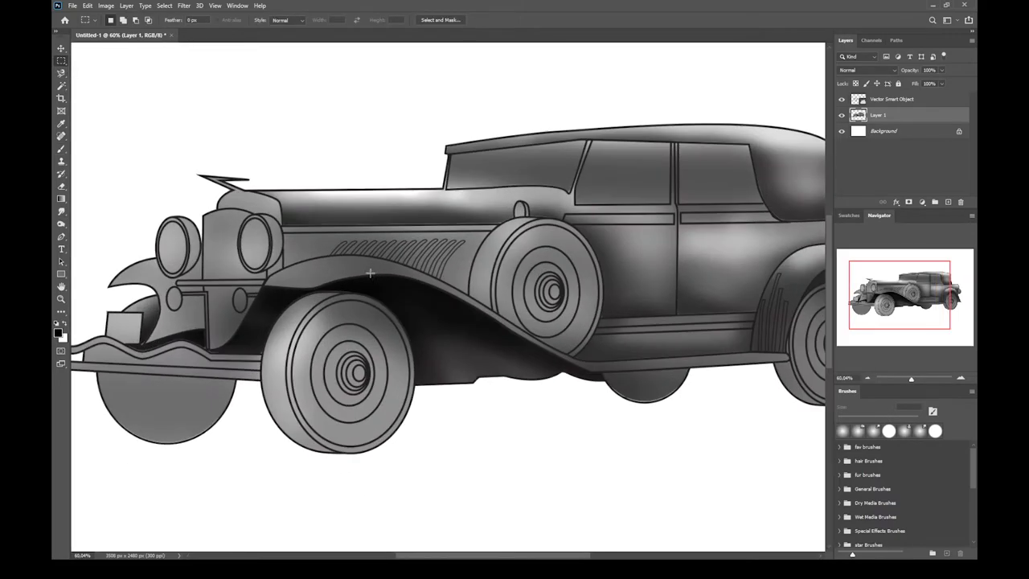
{"action": "left_click", "coordinate": [61, 73]}
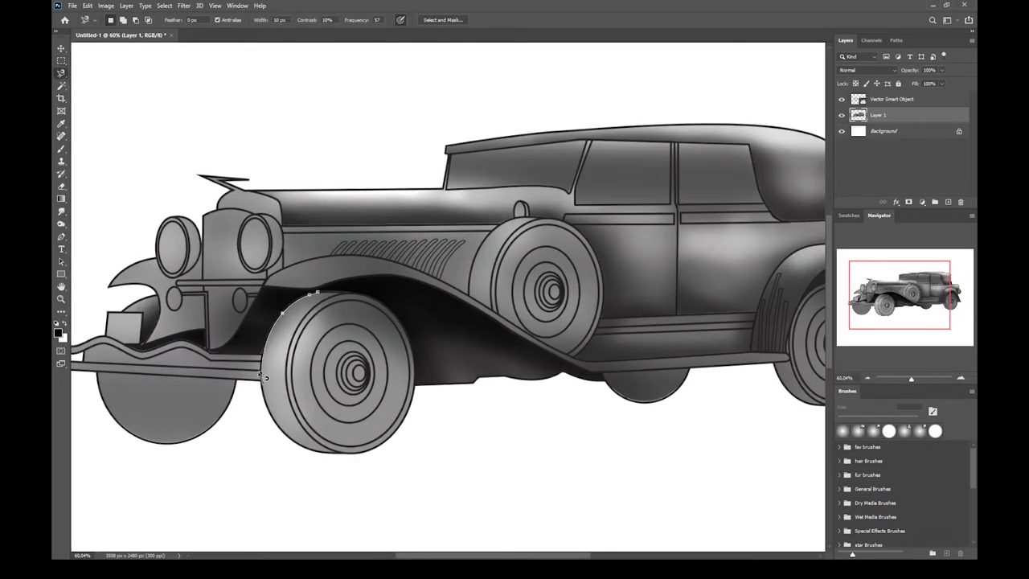
{"action": "left_click", "coordinate": [343, 296]}
{"action": "left_click", "coordinate": [63, 150]}
{"action": "mouse_move", "coordinate": [322, 291]}
{"action": "left_mouse_down"}
{"action": "mouse_move", "coordinate": [244, 309]}
{"action": "mouse_move", "coordinate": [322, 453]}
{"action": "left_mouse_up"}
{"action": "mouse_move", "coordinate": [265, 337]}
{"action": "left_mouse_down"}
{"action": "mouse_move", "coordinate": [388, 503]}
{"action": "mouse_move", "coordinate": [270, 405]}
{"action": "mouse_move", "coordinate": [345, 472]}
{"action": "mouse_move", "coordinate": [398, 378]}
{"action": "mouse_move", "coordinate": [310, 305]}
{"action": "mouse_move", "coordinate": [337, 418]}
{"action": "mouse_move", "coordinate": [315, 386]}
{"action": "left_mouse_up"}
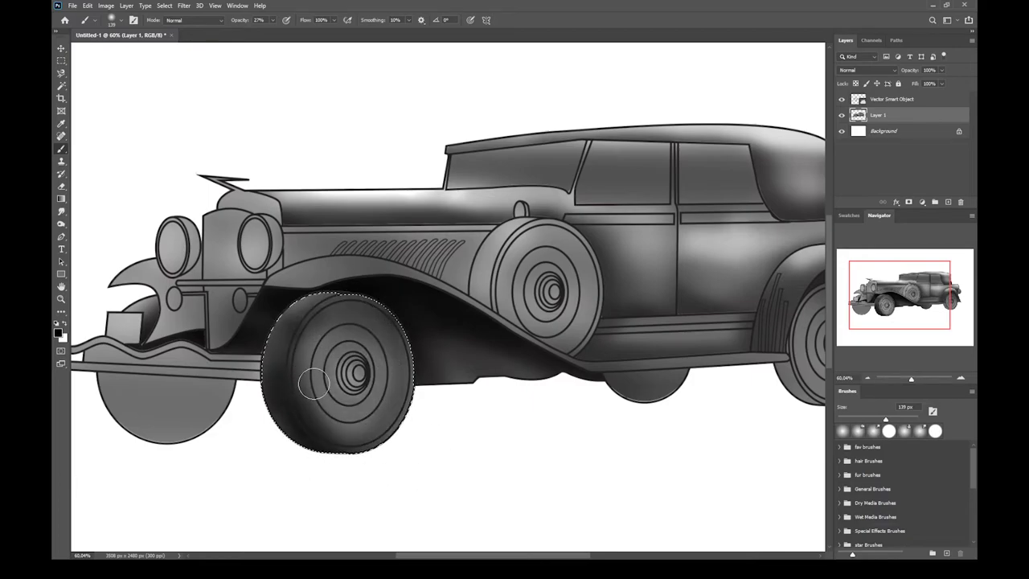
Select the front tire's whitewall ring with the Magnetic Lasso, hiding Layer 1 while tracing its outer edge and subtracting the inner disc
{"action": "scroll", "coordinate": [349, 411], "scroll_direction": "up", "scroll_amount": 5}
{"action": "left_click", "coordinate": [842, 114]}
{"action": "key", "text": "l"}
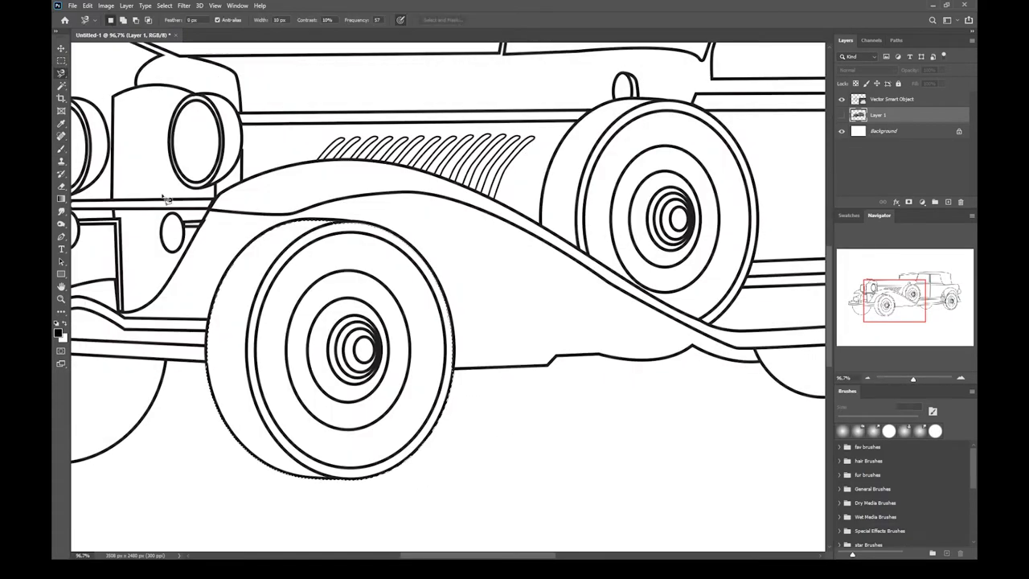
{"action": "key", "text": "ctrl+d"}
{"action": "left_click", "coordinate": [289, 260]}
{"action": "left_click", "coordinate": [842, 114]}
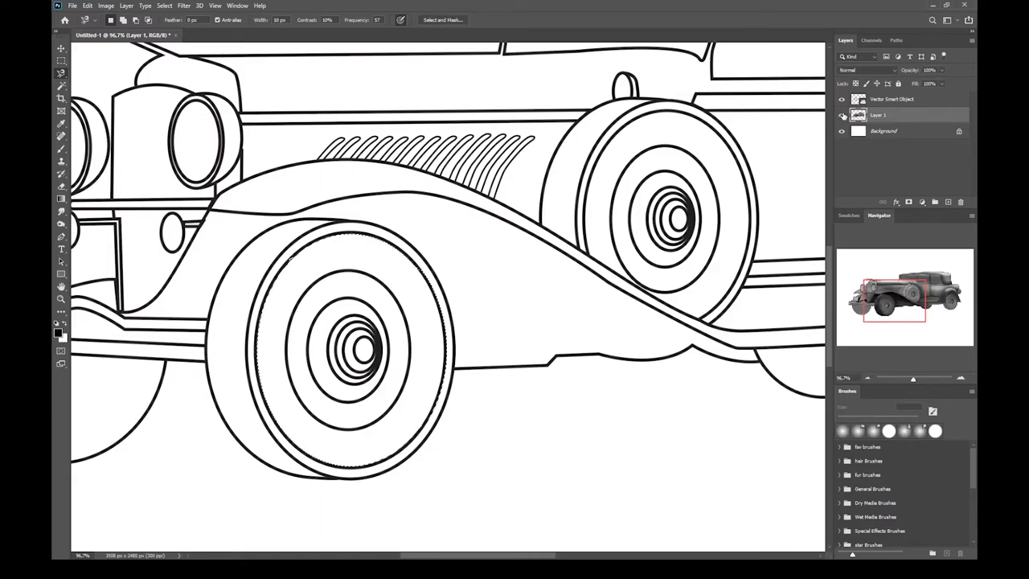
{"action": "left_click", "coordinate": [296, 303], "text": "alt"}
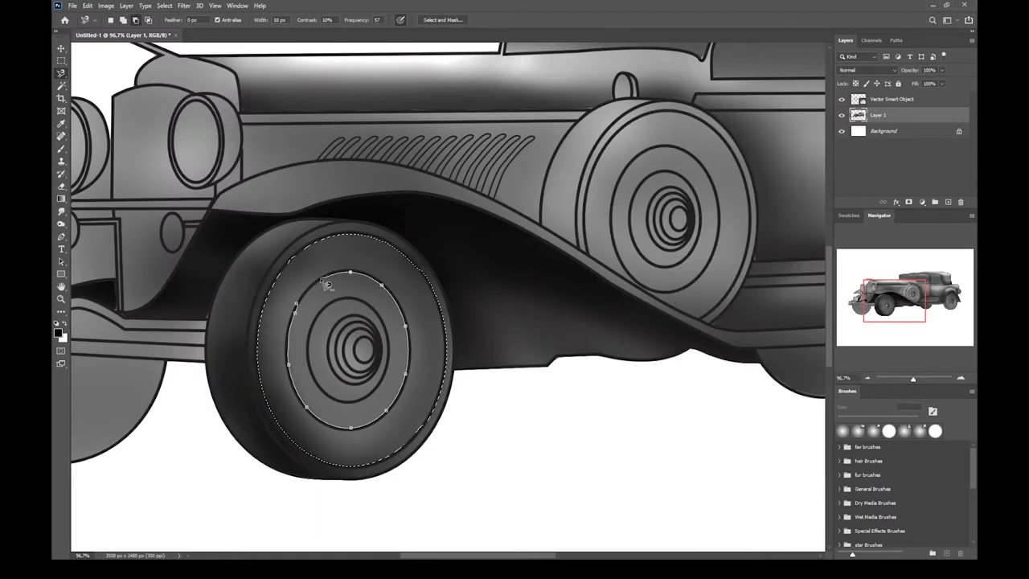
{"action": "left_click", "coordinate": [295, 304]}
Paint the front tire's whitewall ring light gray with soft highlights
{"action": "key", "text": "b"}
{"action": "mouse_move", "coordinate": [379, 252]}
{"action": "left_mouse_down"}
{"action": "mouse_move", "coordinate": [424, 265]}
{"action": "mouse_move", "coordinate": [447, 409]}
{"action": "mouse_move", "coordinate": [281, 273]}
{"action": "mouse_move", "coordinate": [253, 338]}
{"action": "mouse_move", "coordinate": [370, 433]}
{"action": "mouse_move", "coordinate": [356, 262]}
{"action": "mouse_move", "coordinate": [422, 505]}
{"action": "mouse_move", "coordinate": [446, 354]}
{"action": "mouse_move", "coordinate": [276, 455]}
{"action": "mouse_move", "coordinate": [444, 394]}
{"action": "mouse_move", "coordinate": [265, 386]}
{"action": "mouse_move", "coordinate": [468, 407]}
{"action": "mouse_move", "coordinate": [451, 315]}
{"action": "mouse_move", "coordinate": [476, 363]}
{"action": "mouse_move", "coordinate": [258, 338]}
{"action": "left_mouse_up"}
{"action": "left_click", "coordinate": [518, 445], "text": "alt"}
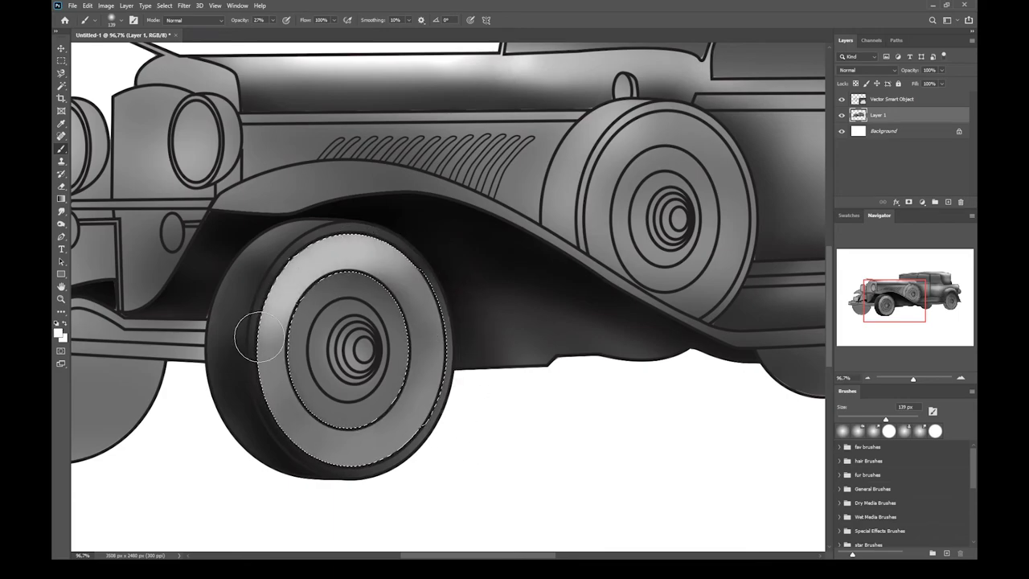
{"action": "mouse_move", "coordinate": [315, 460]}
{"action": "left_mouse_down"}
{"action": "mouse_move", "coordinate": [393, 466]}
{"action": "mouse_move", "coordinate": [289, 475]}
{"action": "left_mouse_up"}
Invert the whitewall selection and paint the wheel's inner disc with a sampled dark gray
{"action": "left_click", "coordinate": [172, 7]}
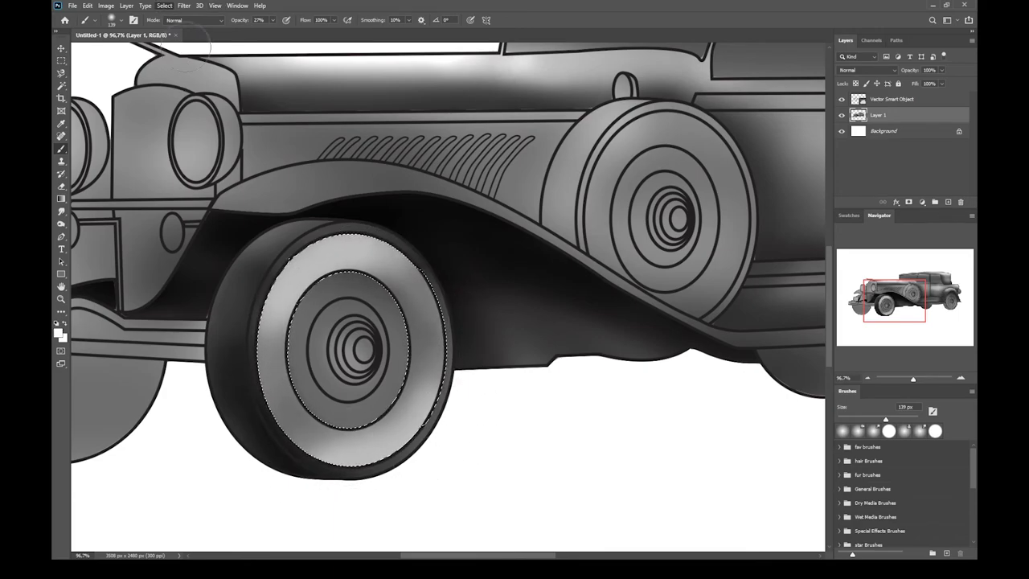
{"action": "left_click", "coordinate": [204, 40]}
{"action": "left_click", "coordinate": [442, 301], "text": "alt"}
{"action": "mouse_move", "coordinate": [320, 346]}
{"action": "left_mouse_down"}
{"action": "mouse_move", "coordinate": [349, 293]}
{"action": "mouse_move", "coordinate": [308, 375]}
{"action": "mouse_move", "coordinate": [371, 394]}
{"action": "mouse_move", "coordinate": [342, 290]}
{"action": "mouse_move", "coordinate": [393, 362]}
{"action": "mouse_move", "coordinate": [316, 396]}
{"action": "left_mouse_up"}
Select the front wheel's hub disc with the Magnetic Lasso and shade it with a sampled dark gray
{"action": "key", "text": "l"}
{"action": "left_click", "coordinate": [329, 306]}
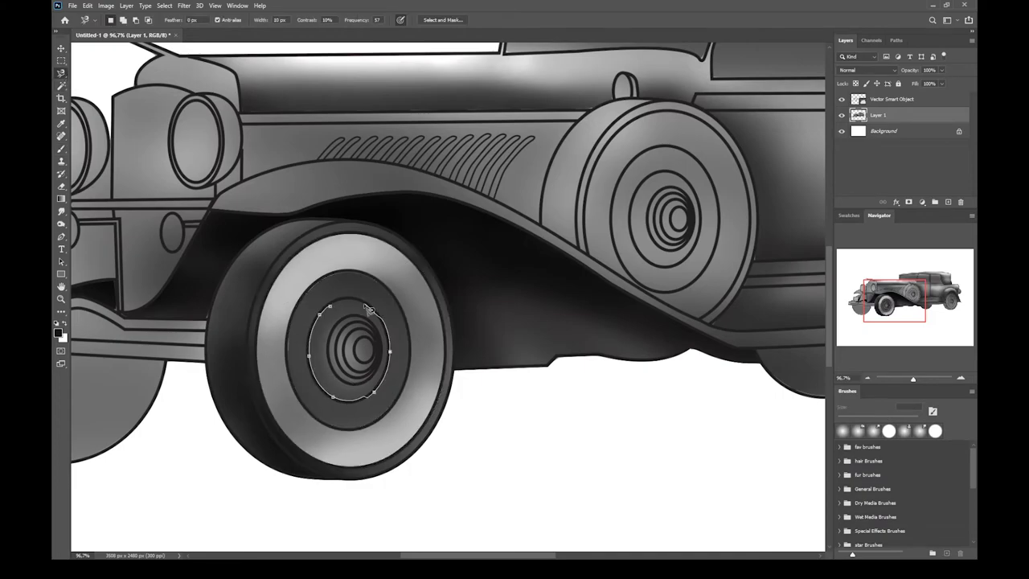
{"action": "left_click", "coordinate": [331, 305]}
{"action": "key", "text": "b"}
{"action": "left_click", "coordinate": [392, 281], "text": "alt"}
{"action": "mouse_move", "coordinate": [359, 313]}
{"action": "left_mouse_down"}
{"action": "mouse_move", "coordinate": [336, 319]}
{"action": "mouse_move", "coordinate": [367, 422]}
{"action": "left_mouse_up"}
Select the concentric rings at the front wheel's hub with the Magnetic Lasso and darken them with the brush
{"action": "scroll", "coordinate": [358, 406], "scroll_direction": "up", "scroll_amount": 4}
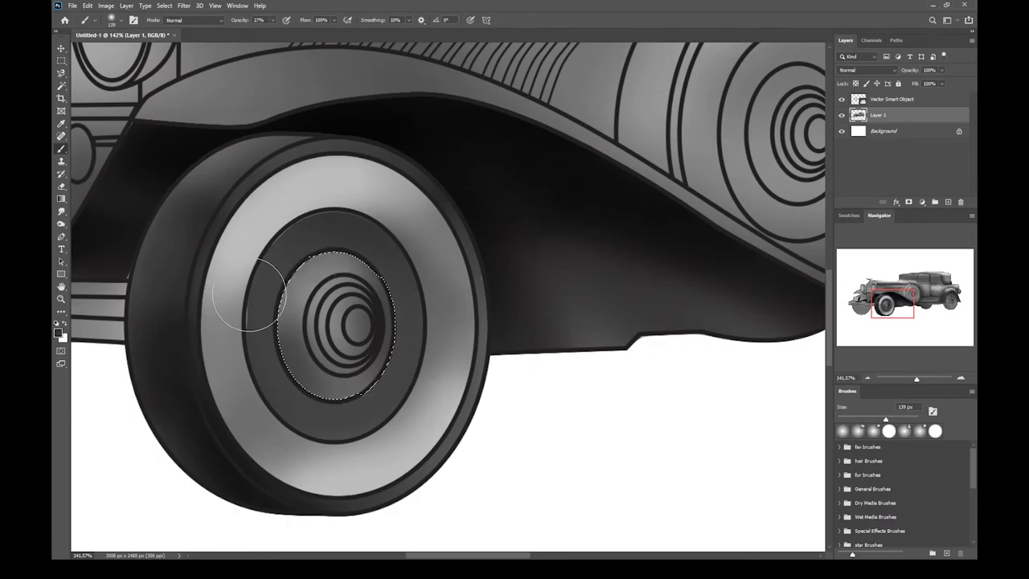
{"action": "key", "text": "l"}
{"action": "key", "text": "ctrl+d"}
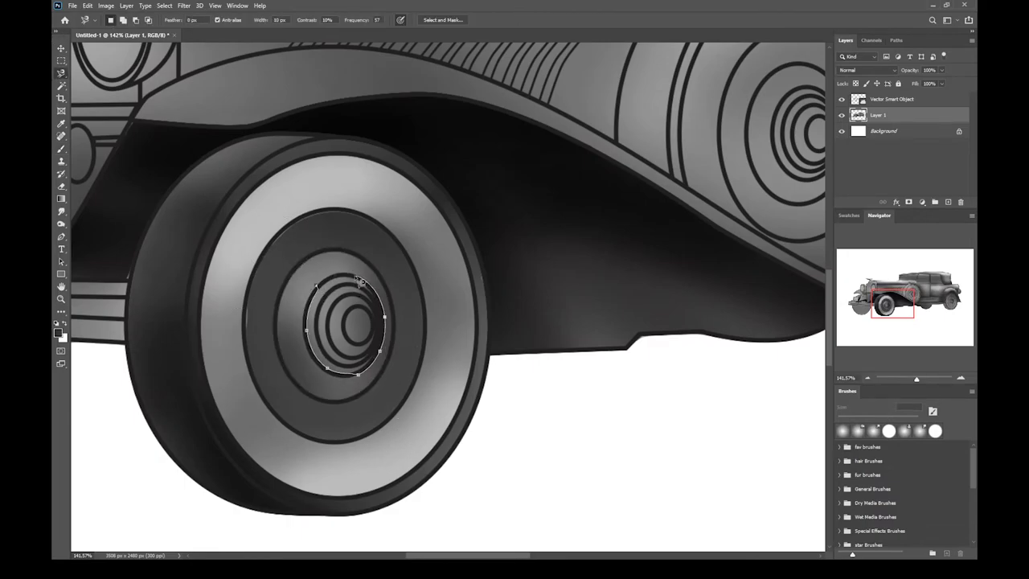
{"action": "left_click", "coordinate": [319, 287]}
{"action": "key", "text": "b"}
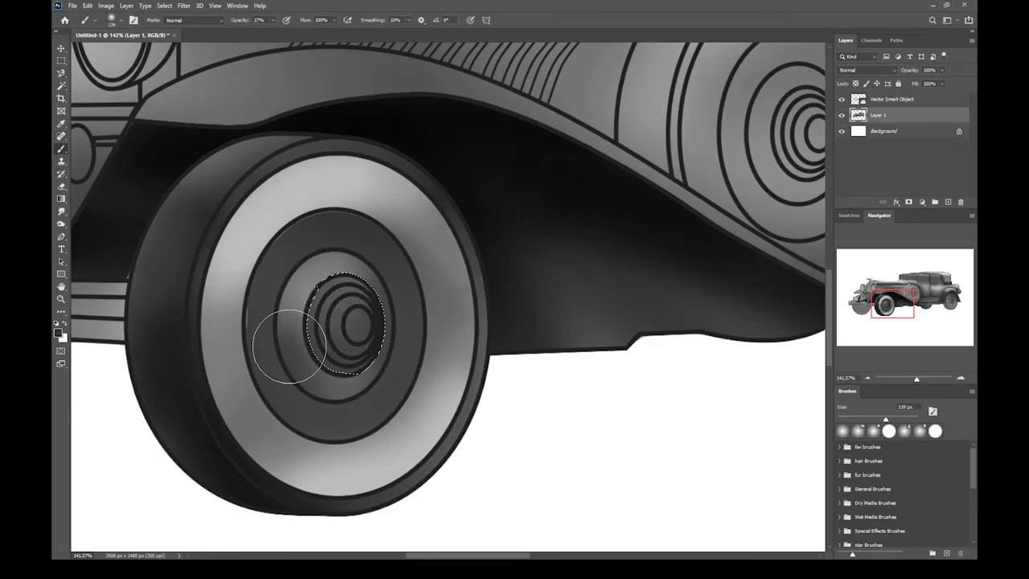
Select the small center cap of the front hub with the Magnetic Lasso, brush it light gray and deselect it
{"action": "left_click", "coordinate": [62, 74]}
{"action": "left_click", "coordinate": [346, 323]}
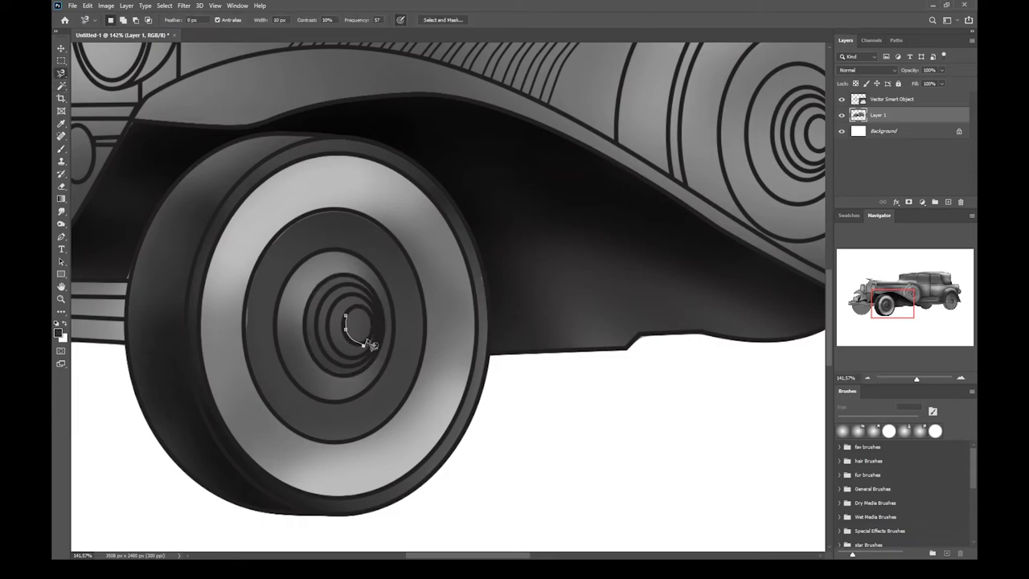
{"action": "left_click", "coordinate": [372, 319]}
{"action": "key", "text": "b"}
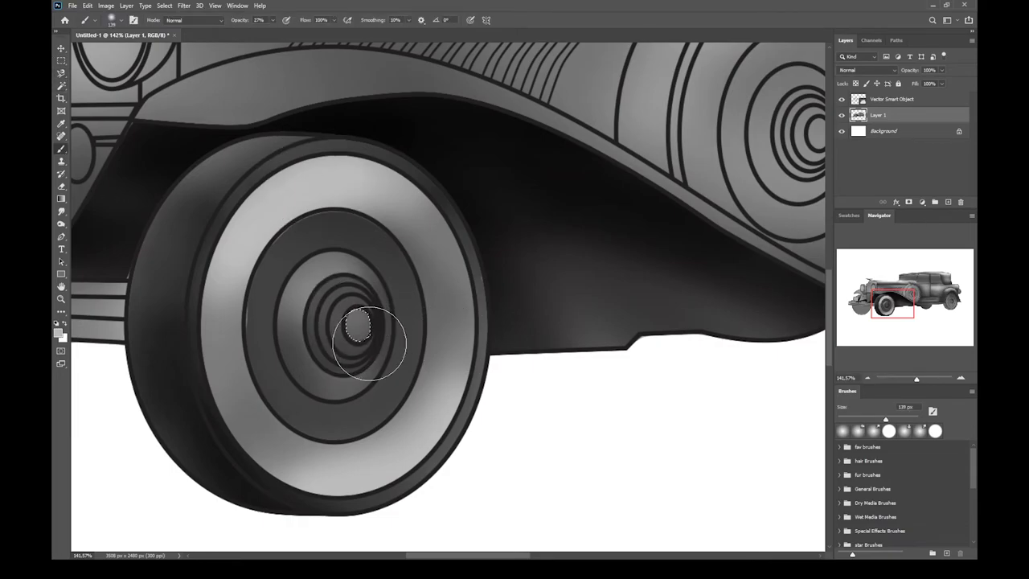
{"action": "key", "text": "ctrl+d"}
{"action": "mouse_move", "coordinate": [348, 296]}
{"action": "left_mouse_down"}
{"action": "mouse_move", "coordinate": [353, 287]}
{"action": "mouse_move", "coordinate": [350, 298]}
{"action": "left_mouse_up"}
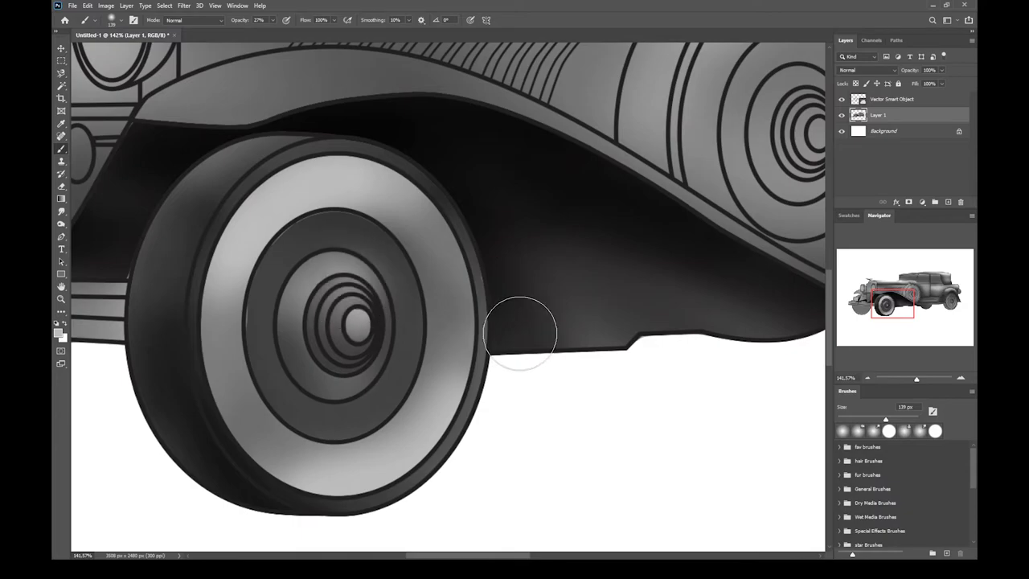
Select the radiator grille and the panel below it with the Magnetic Lasso, and paint dark shadows and a lighter upper area
{"action": "scroll", "coordinate": [456, 338], "scroll_direction": "down", "scroll_amount": 8}
{"action": "scroll", "coordinate": [335, 300], "scroll_direction": "up", "scroll_amount": 4}
{"action": "key", "text": "l"}
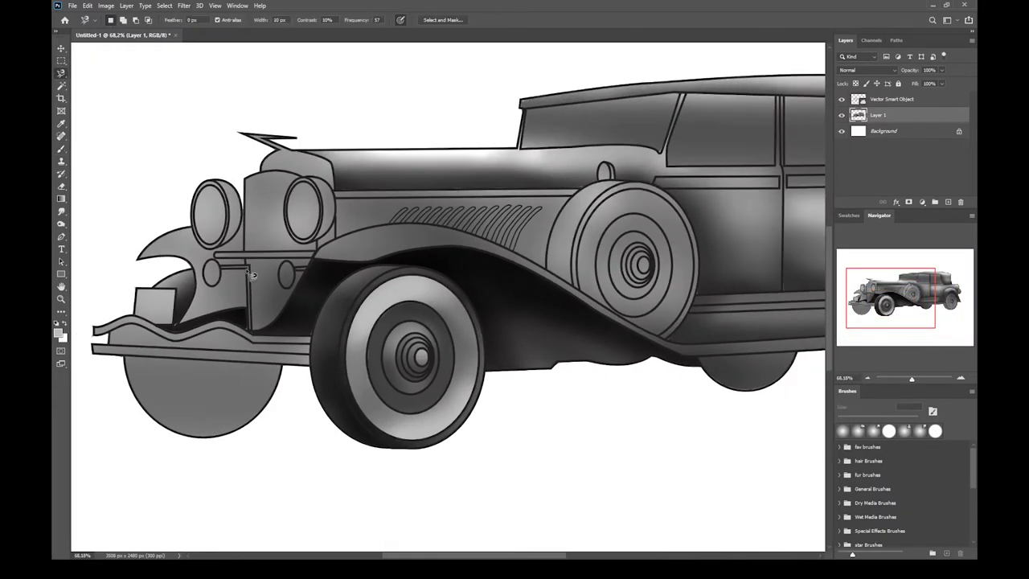
{"action": "left_click", "coordinate": [247, 331]}
{"action": "left_click", "coordinate": [250, 333]}
{"action": "key", "text": "b"}
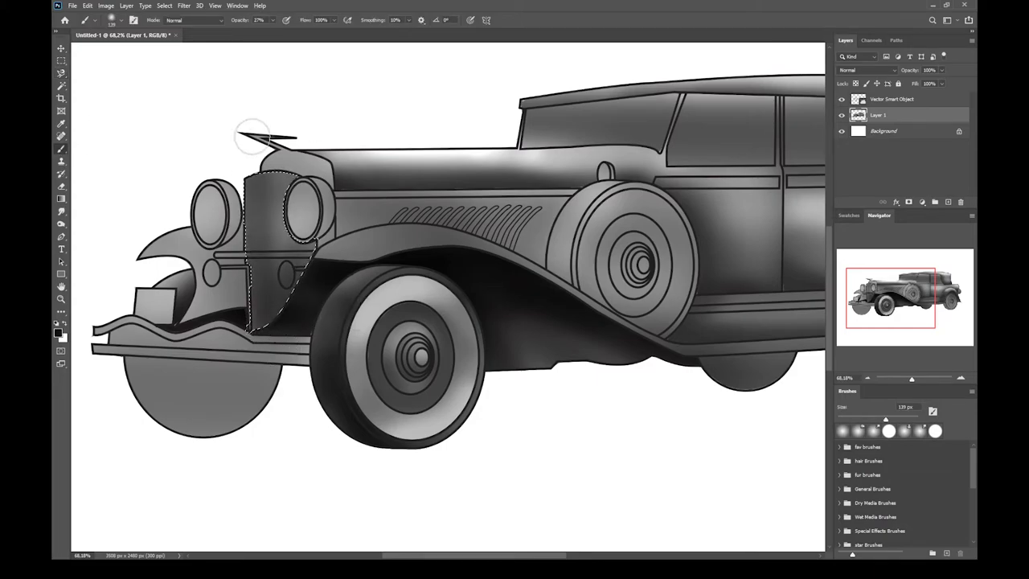
{"action": "mouse_move", "coordinate": [253, 137]}
{"action": "left_mouse_down"}
{"action": "mouse_move", "coordinate": [321, 319]}
{"action": "mouse_move", "coordinate": [314, 298]}
{"action": "mouse_move", "coordinate": [311, 326]}
{"action": "mouse_move", "coordinate": [293, 278]}
{"action": "left_mouse_up"}
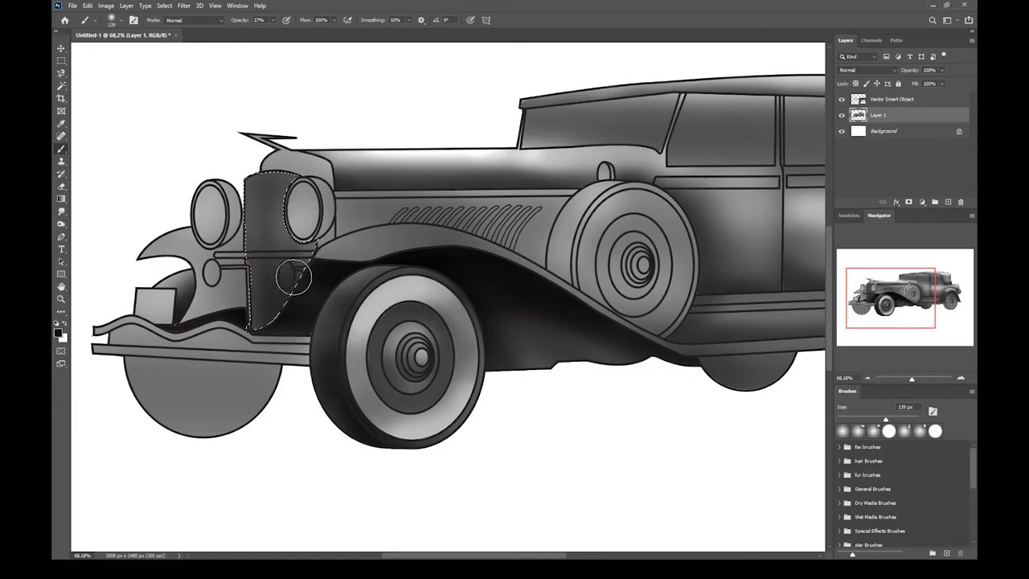
{"action": "left_click", "coordinate": [211, 209], "text": "alt"}
{"action": "mouse_move", "coordinate": [253, 164]}
{"action": "left_mouse_down"}
{"action": "mouse_move", "coordinate": [283, 327]}
{"action": "mouse_move", "coordinate": [201, 280]}
{"action": "mouse_move", "coordinate": [341, 247]}
{"action": "left_mouse_up"}
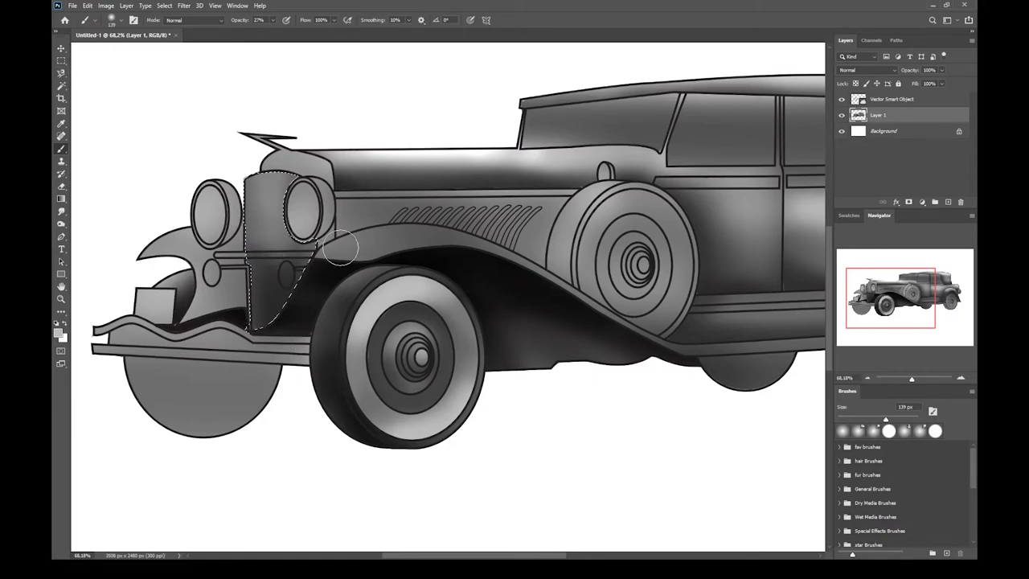
Select the far front wheel below the bumper with the Magnetic Lasso and paint black shadows over it
{"action": "key", "text": "l"}
{"action": "left_click", "coordinate": [125, 354]}
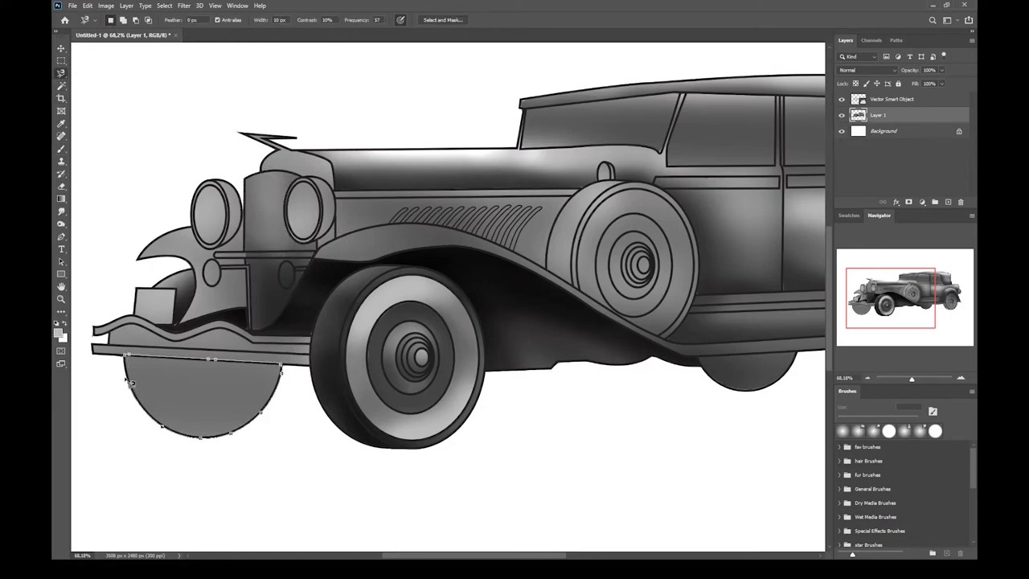
{"action": "left_click", "coordinate": [124, 354]}
{"action": "key", "text": "b"}
{"action": "key", "text": "x"}
{"action": "mouse_move", "coordinate": [145, 378]}
{"action": "left_mouse_down"}
{"action": "mouse_move", "coordinate": [297, 386]}
{"action": "mouse_move", "coordinate": [315, 419]}
{"action": "mouse_move", "coordinate": [160, 375]}
{"action": "mouse_move", "coordinate": [216, 457]}
{"action": "mouse_move", "coordinate": [152, 356]}
{"action": "mouse_move", "coordinate": [315, 364]}
{"action": "left_mouse_up"}
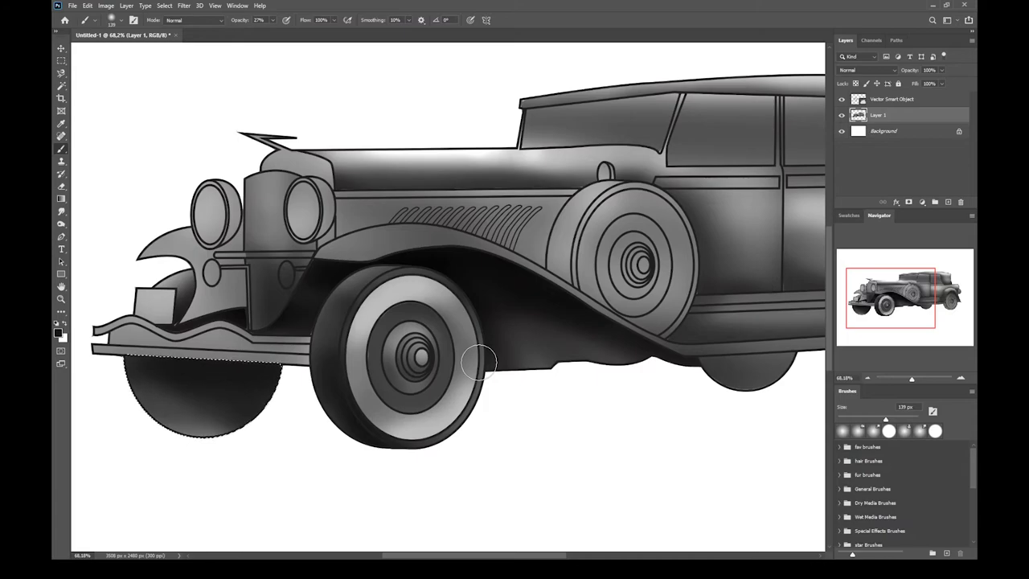
Select the far front fender and its inner panel with the Magnetic Lasso, and paint shadows beside the grille and a highlight on the fender
{"action": "key", "text": "l"}
{"action": "left_click", "coordinate": [190, 228]}
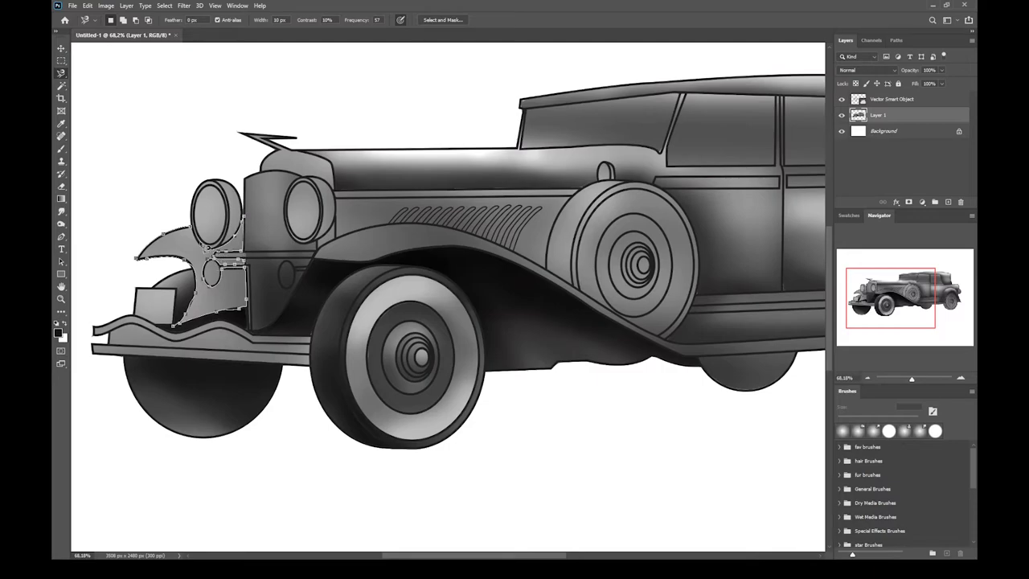
{"action": "key", "text": "Return"}
{"action": "key", "text": "b"}
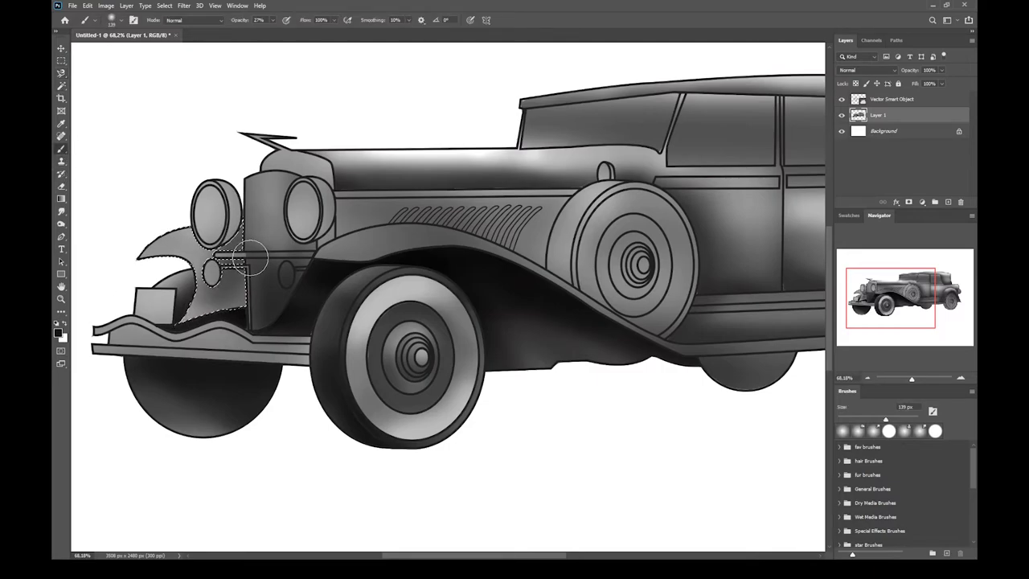
{"action": "mouse_move", "coordinate": [250, 257]}
{"action": "left_mouse_down"}
{"action": "mouse_move", "coordinate": [218, 280]}
{"action": "mouse_move", "coordinate": [242, 275]}
{"action": "mouse_move", "coordinate": [262, 295]}
{"action": "left_mouse_up"}
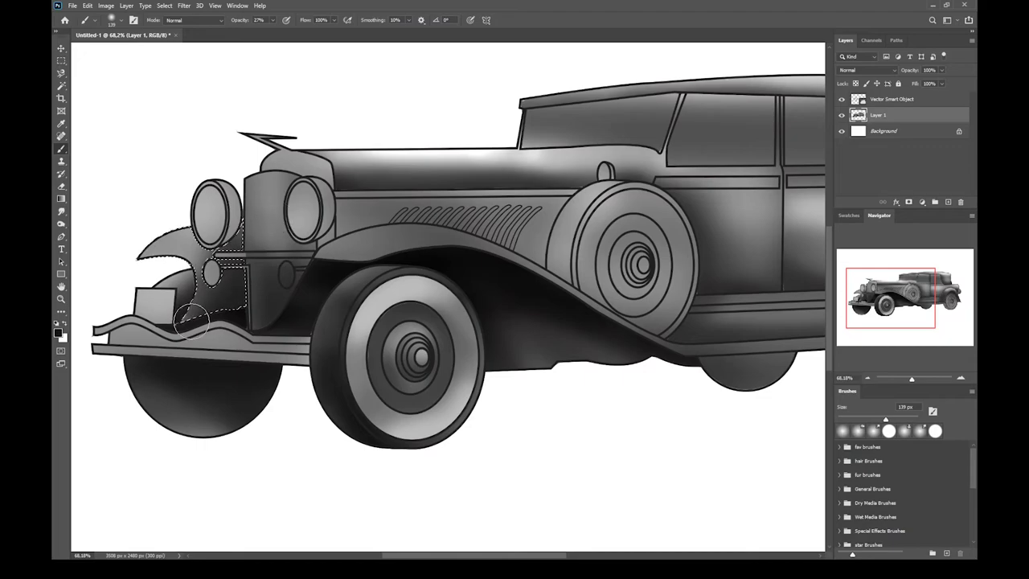
{"action": "left_click", "coordinate": [166, 243], "text": "alt"}
{"action": "mouse_move", "coordinate": [166, 243]}
{"action": "left_mouse_down"}
{"action": "mouse_move", "coordinate": [177, 223]}
{"action": "mouse_move", "coordinate": [157, 256]}
{"action": "left_mouse_up"}
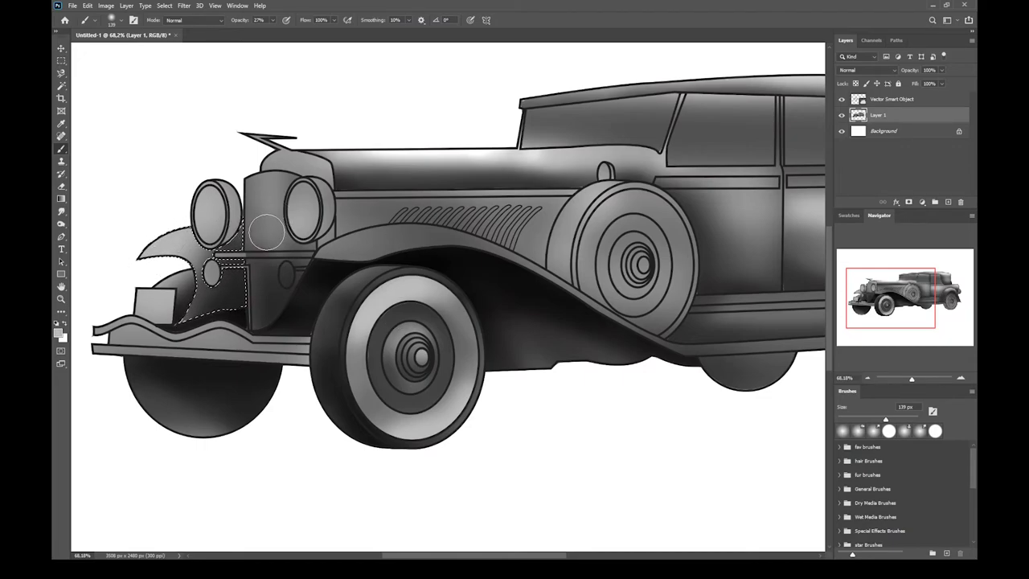
Select the louvered hood side panel with the Magnetic Lasso, and paint shadows toward the spare wheel and a highlight near the front
{"action": "key", "text": "l"}
{"action": "left_click", "coordinate": [339, 198]}
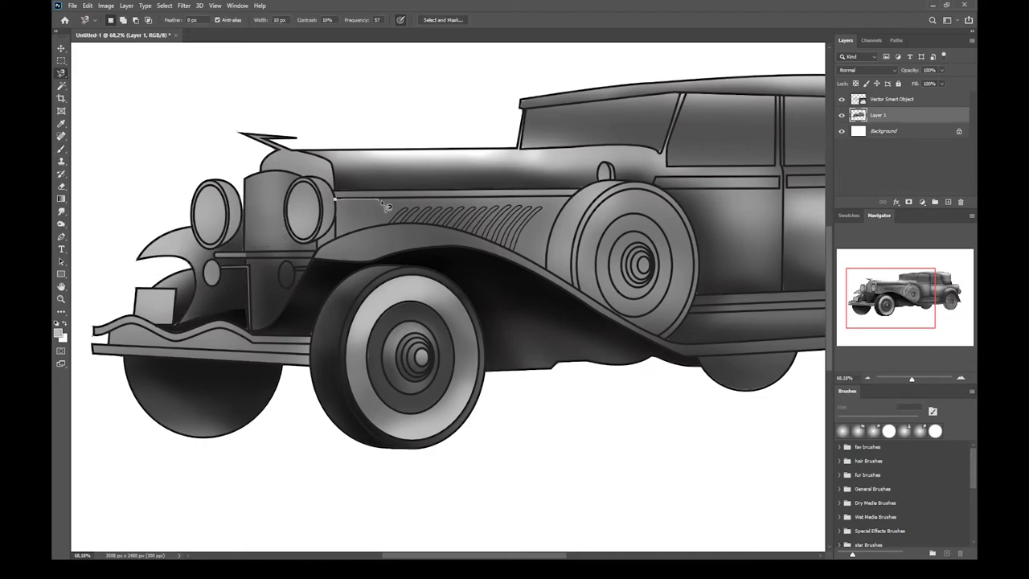
{"action": "left_click", "coordinate": [338, 198]}
{"action": "key", "text": "b"}
{"action": "left_click", "coordinate": [56, 323]}
{"action": "mouse_move", "coordinate": [554, 278]}
{"action": "left_mouse_down"}
{"action": "mouse_move", "coordinate": [320, 236]}
{"action": "mouse_move", "coordinate": [597, 298]}
{"action": "mouse_move", "coordinate": [552, 324]}
{"action": "mouse_move", "coordinate": [553, 300]}
{"action": "mouse_move", "coordinate": [531, 283]}
{"action": "left_mouse_up"}
{"action": "left_click", "coordinate": [438, 159], "text": "alt"}
{"action": "mouse_move", "coordinate": [330, 195]}
{"action": "left_mouse_down"}
{"action": "mouse_move", "coordinate": [638, 191]}
{"action": "mouse_move", "coordinate": [361, 201]}
{"action": "left_mouse_up"}
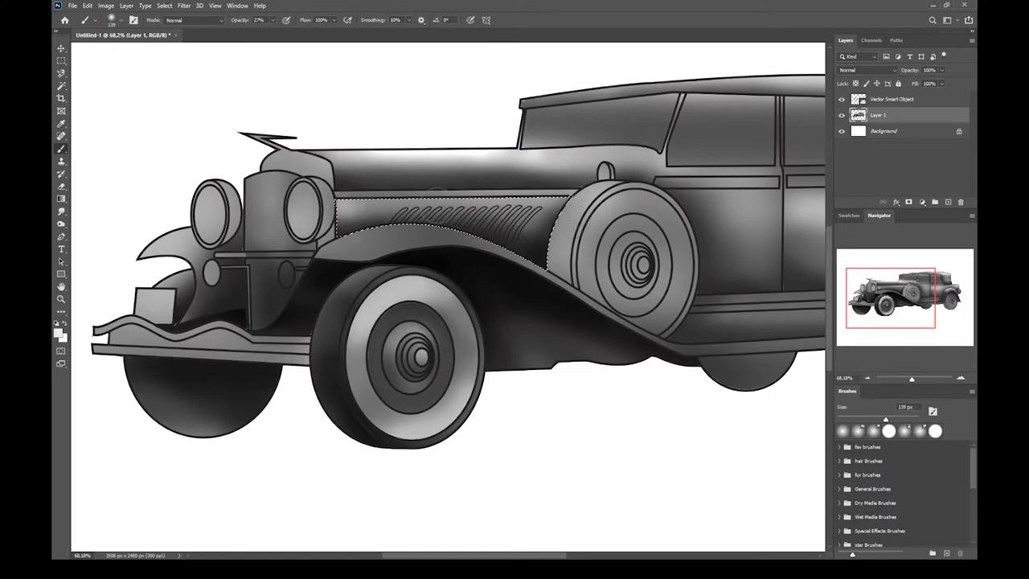
Select the hood ornament and radiator shell with the Magnetic Lasso and shade them with dark and light tones sampled from the car
{"action": "left_click", "coordinate": [61, 73]}
{"action": "left_click", "coordinate": [235, 131]}
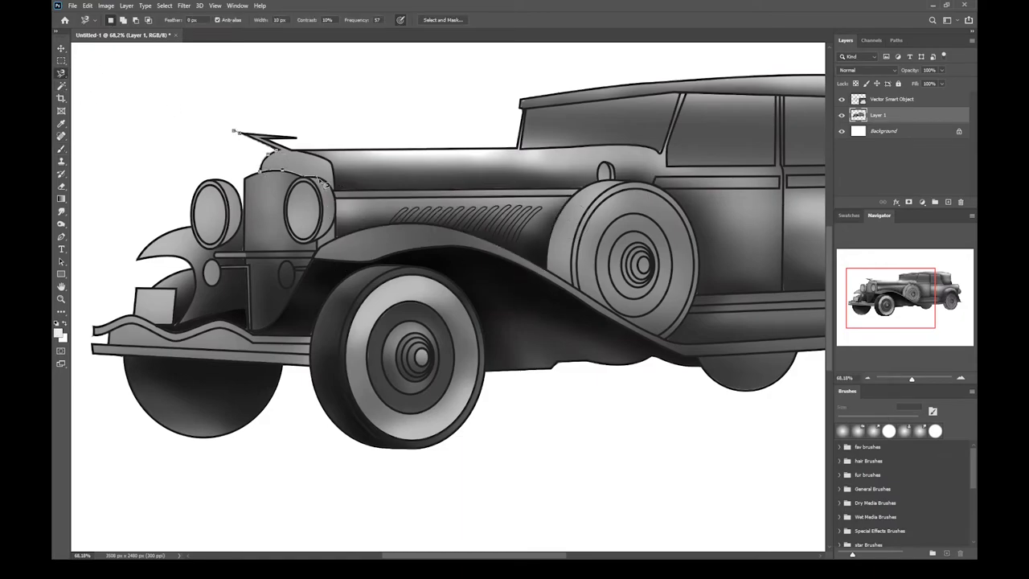
{"action": "left_click", "coordinate": [236, 132]}
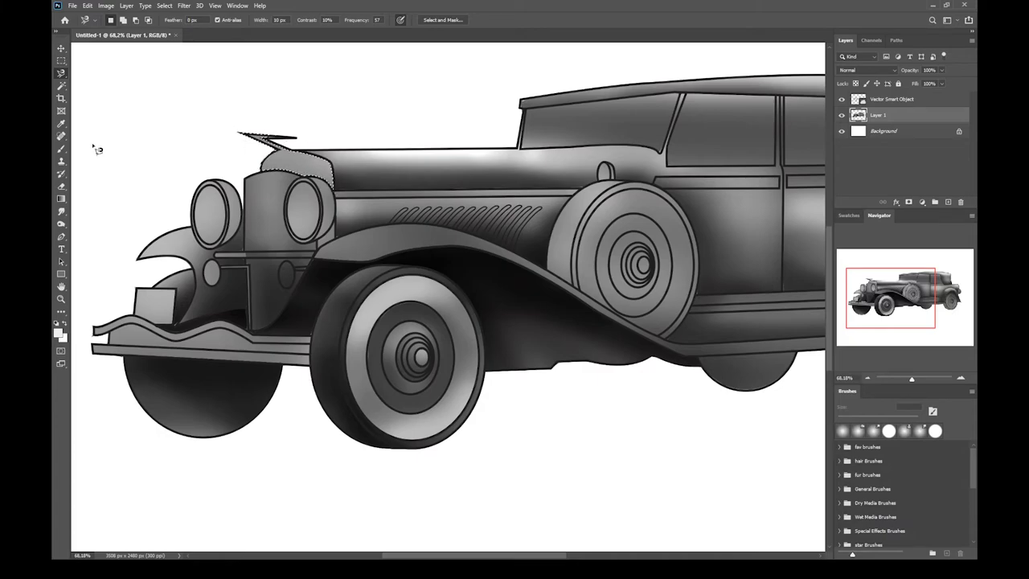
{"action": "left_click", "coordinate": [61, 148]}
{"action": "mouse_move", "coordinate": [312, 143]}
{"action": "left_mouse_down"}
{"action": "mouse_move", "coordinate": [252, 139]}
{"action": "mouse_move", "coordinate": [334, 196]}
{"action": "mouse_move", "coordinate": [256, 181]}
{"action": "mouse_move", "coordinate": [336, 191]}
{"action": "mouse_move", "coordinate": [273, 168]}
{"action": "mouse_move", "coordinate": [289, 137]}
{"action": "mouse_move", "coordinate": [275, 143]}
{"action": "mouse_move", "coordinate": [302, 148]}
{"action": "mouse_move", "coordinate": [339, 185]}
{"action": "left_mouse_up"}
{"action": "left_click", "coordinate": [423, 240], "text": "alt"}
{"action": "left_click", "coordinate": [432, 252], "text": "alt"}
{"action": "left_click", "coordinate": [428, 151], "text": "alt"}
{"action": "left_click", "coordinate": [391, 170], "text": "alt"}
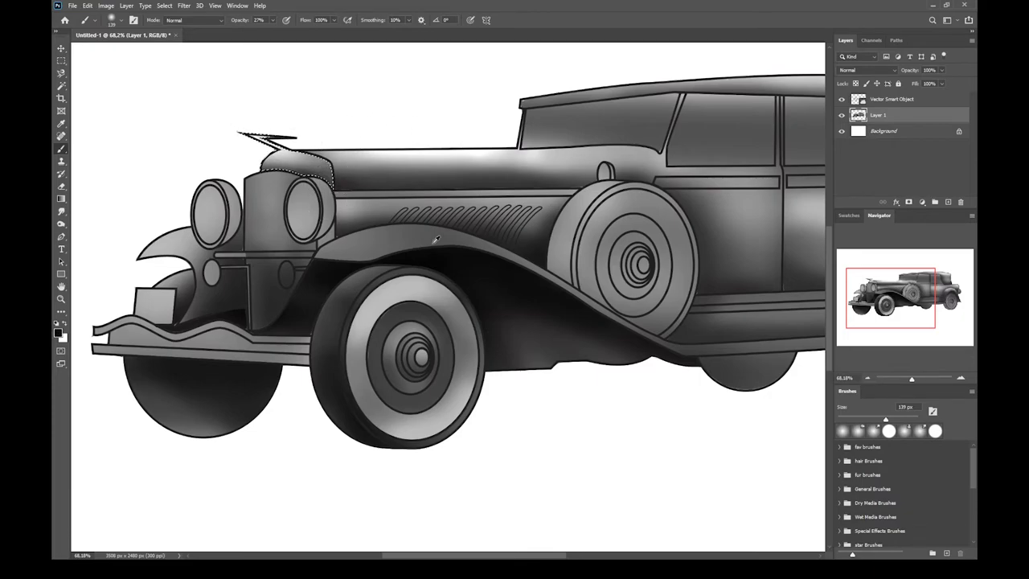
Select the near front fender and running board edge with the Magnetic Lasso, and paint shadows along them and a highlight on the crest
{"action": "key", "text": "l"}
{"action": "mouse_move", "coordinate": [689, 314]}
{"action": "left_mouse_down"}
{"action": "mouse_move", "coordinate": [420, 312]}
{"action": "mouse_move", "coordinate": [444, 342]}
{"action": "mouse_move", "coordinate": [504, 299]}
{"action": "left_mouse_up"}
{"action": "left_click", "coordinate": [129, 241]}
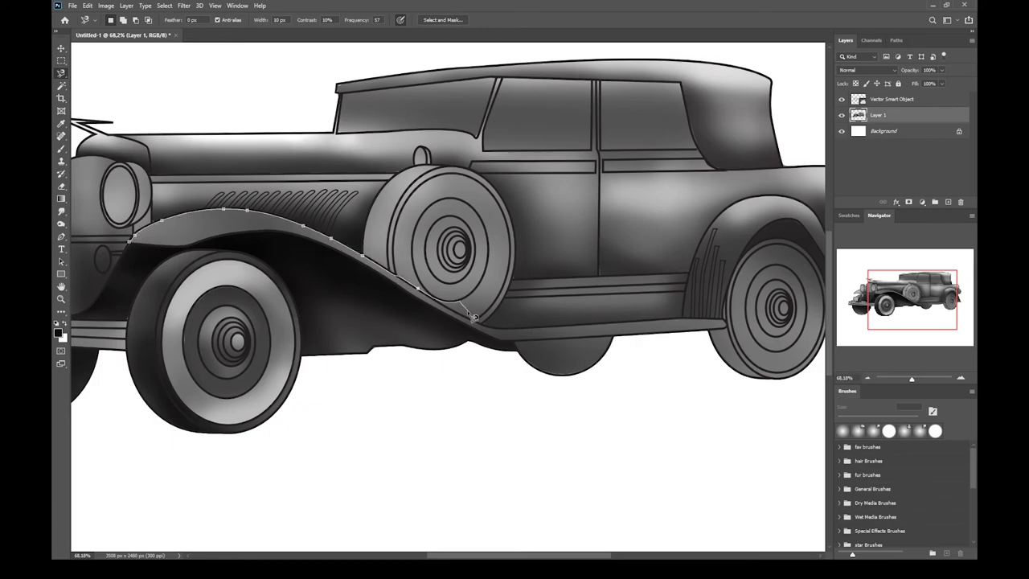
{"action": "mouse_move", "coordinate": [444, 307]}
{"action": "left_mouse_down"}
{"action": "mouse_move", "coordinate": [496, 334]}
{"action": "mouse_move", "coordinate": [632, 333]}
{"action": "left_mouse_up"}
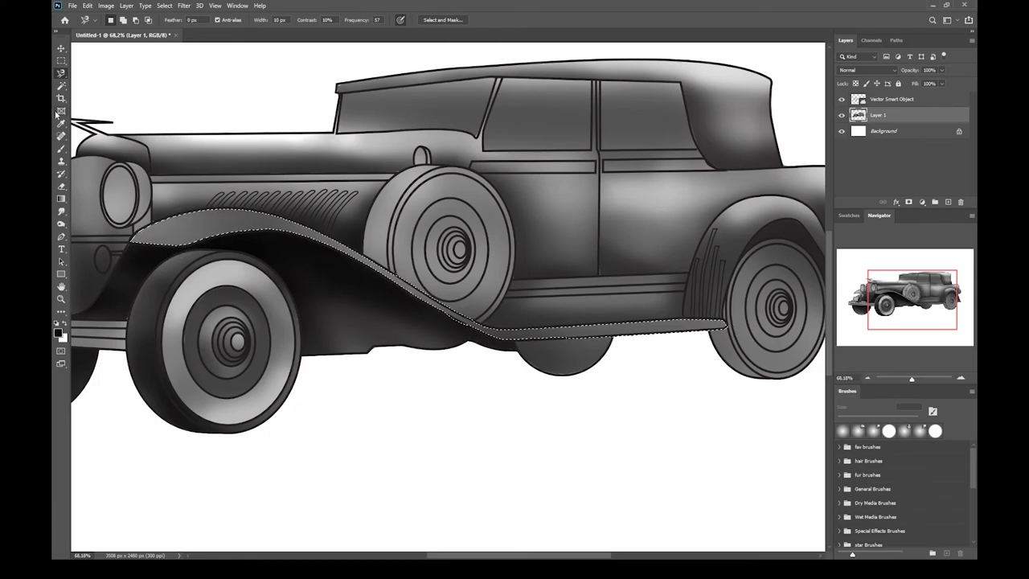
{"action": "left_click", "coordinate": [61, 149]}
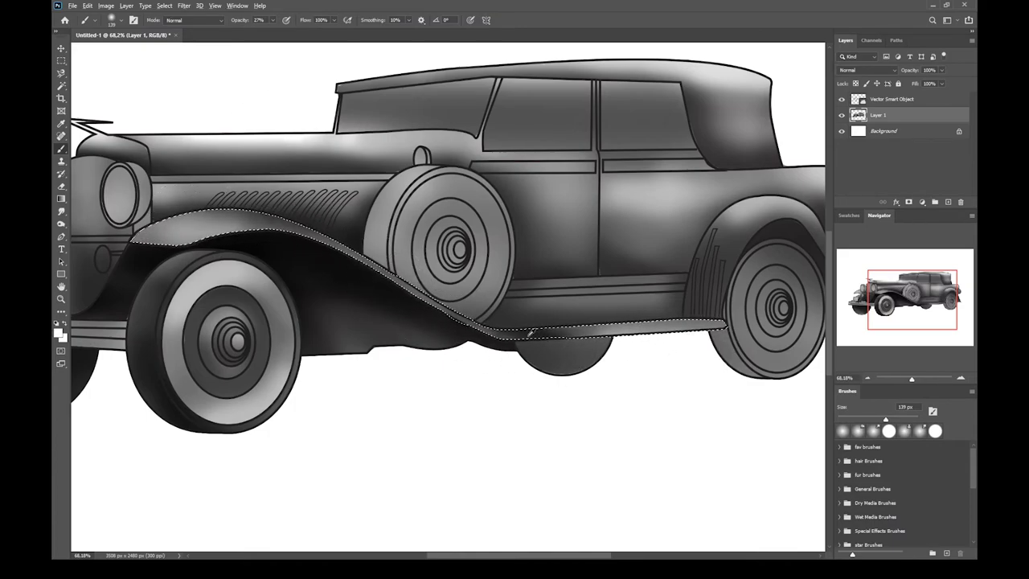
{"action": "left_click", "coordinate": [530, 332], "text": "alt"}
{"action": "mouse_move", "coordinate": [668, 303]}
{"action": "left_mouse_down"}
{"action": "mouse_move", "coordinate": [778, 326]}
{"action": "mouse_move", "coordinate": [736, 323]}
{"action": "left_mouse_up"}
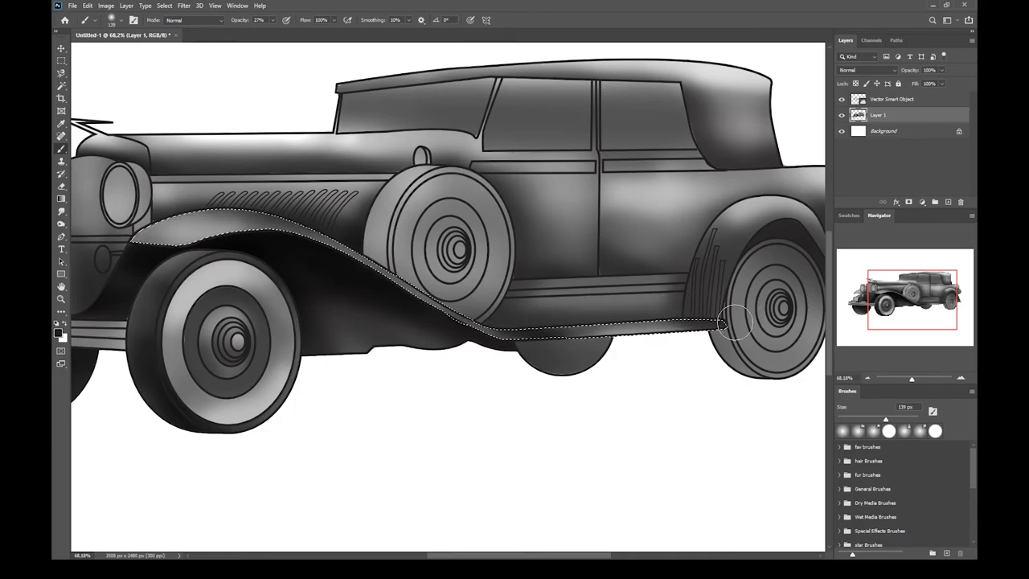
Select the far rear wheel visible beneath the running board with the Magnetic Lasso and paint a dark shadow across its upper part
{"action": "key", "text": "l"}
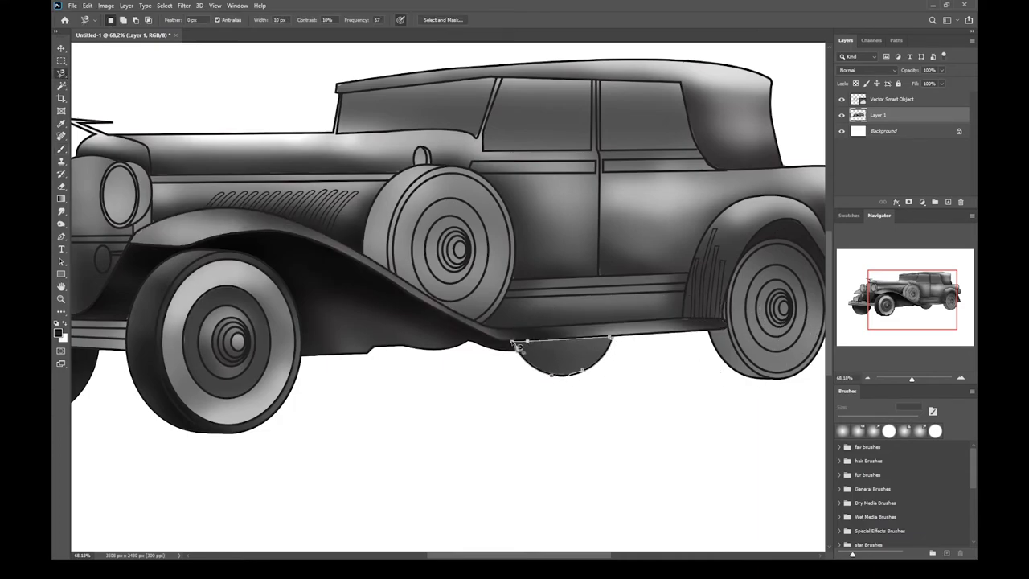
{"action": "left_click", "coordinate": [61, 148]}
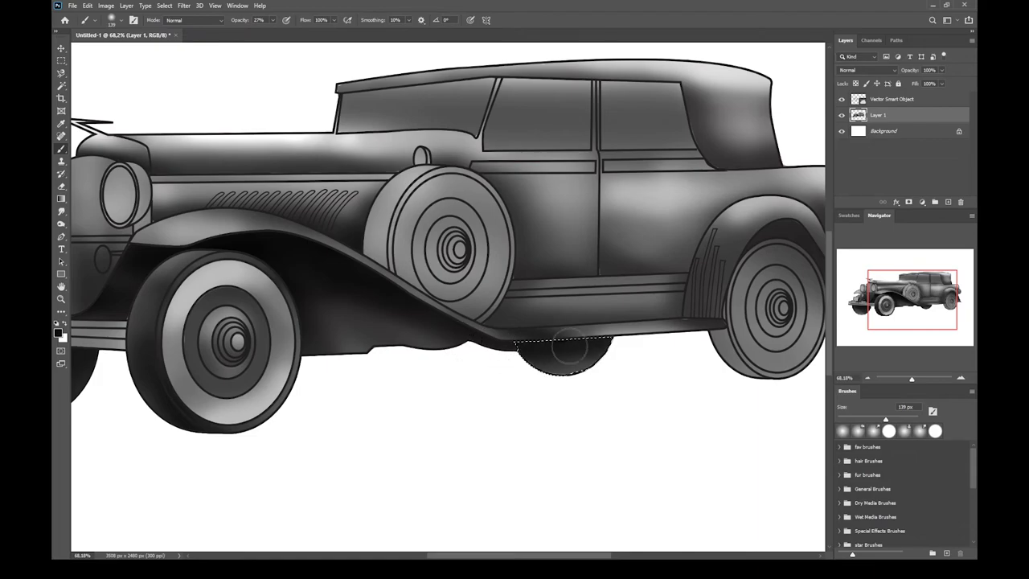
{"action": "scroll", "coordinate": [636, 356], "scroll_direction": "down", "scroll_amount": 8}
{"action": "scroll", "coordinate": [463, 313], "scroll_direction": "up", "scroll_amount": 3}
{"action": "left_click", "coordinate": [61, 61]}
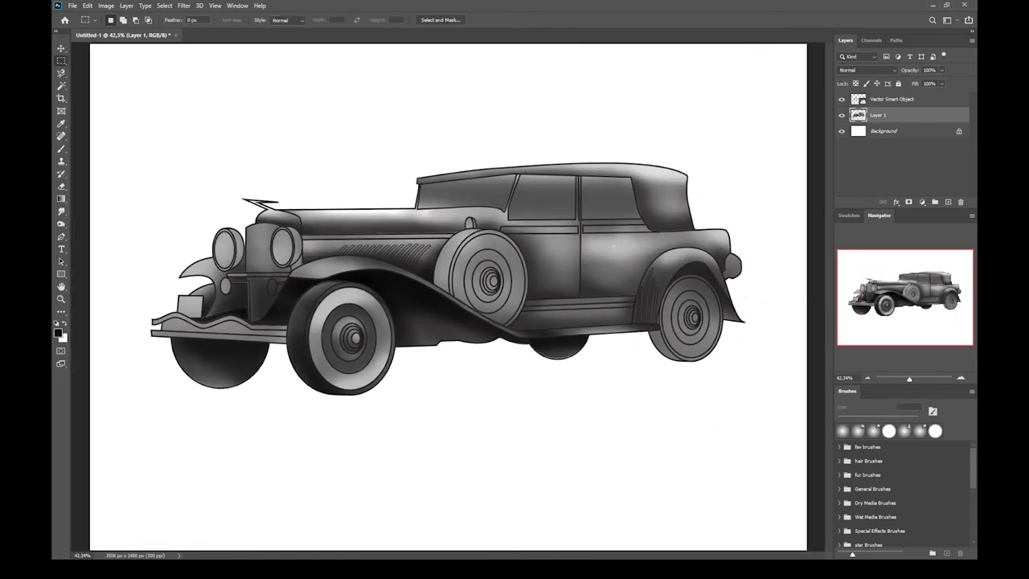
Select the inside of the rear wheel arch with the Magnetic Lasso, trim the selection along the fender edge, and paint it dark
{"action": "left_click", "coordinate": [61, 72]}
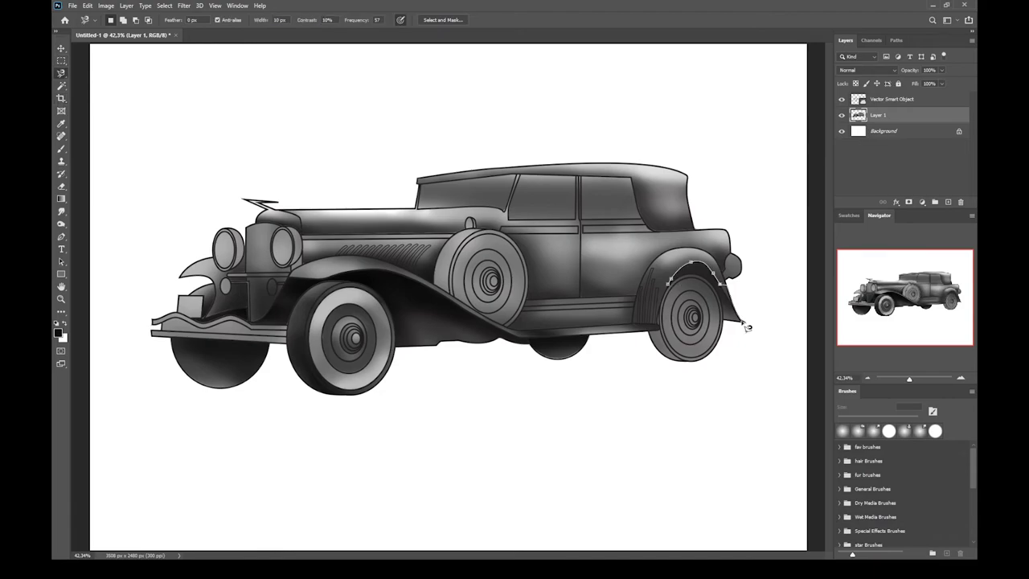
{"action": "scroll", "coordinate": [752, 291], "scroll_direction": "up", "scroll_amount": 3}
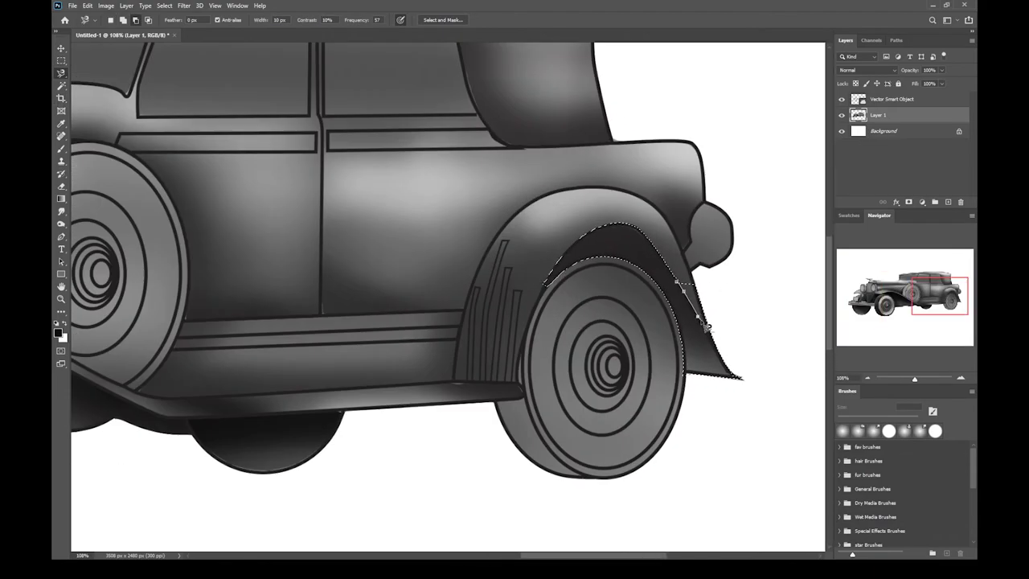
{"action": "key", "text": "Return"}
{"action": "key", "text": "b"}
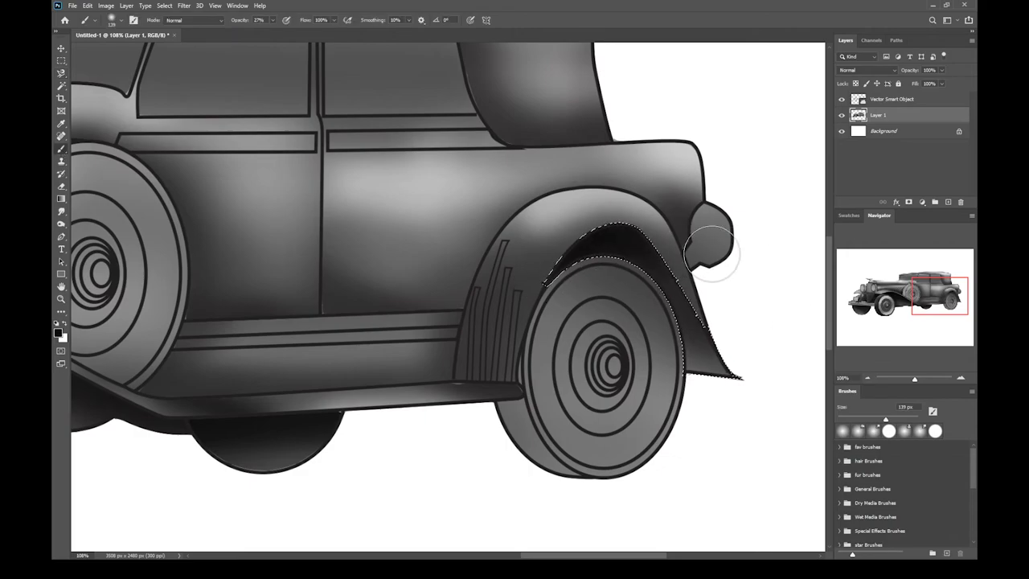
{"action": "scroll", "coordinate": [696, 246], "scroll_direction": "down", "scroll_amount": 3}
{"action": "key", "text": "ctrl+d"}
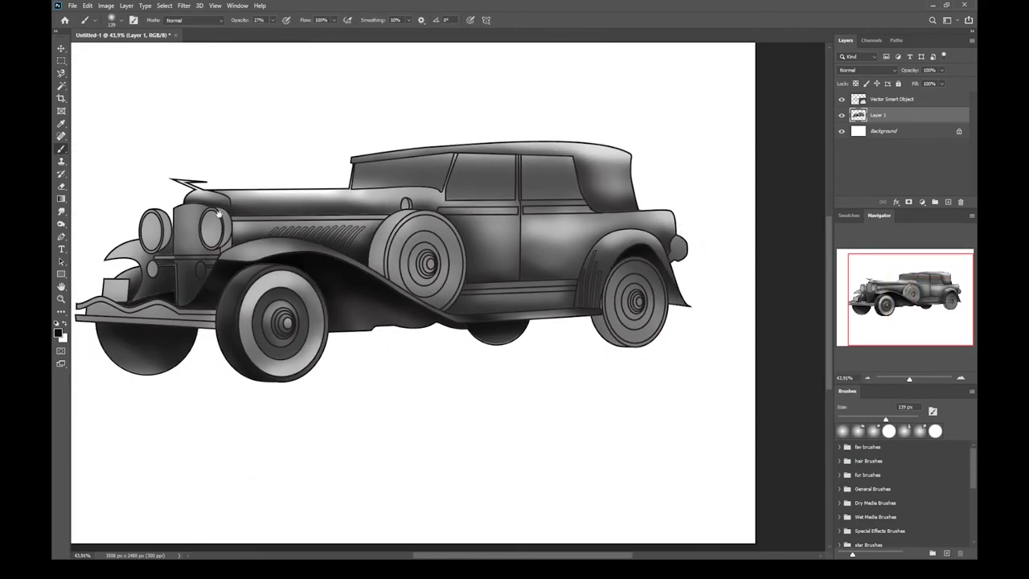
Select the whole spare wheel with the Magnetic Lasso, and paint shadows around its edges and a light tone on the tread
{"action": "scroll", "coordinate": [217, 212], "scroll_direction": "up", "scroll_amount": 3}
{"action": "key", "text": "l"}
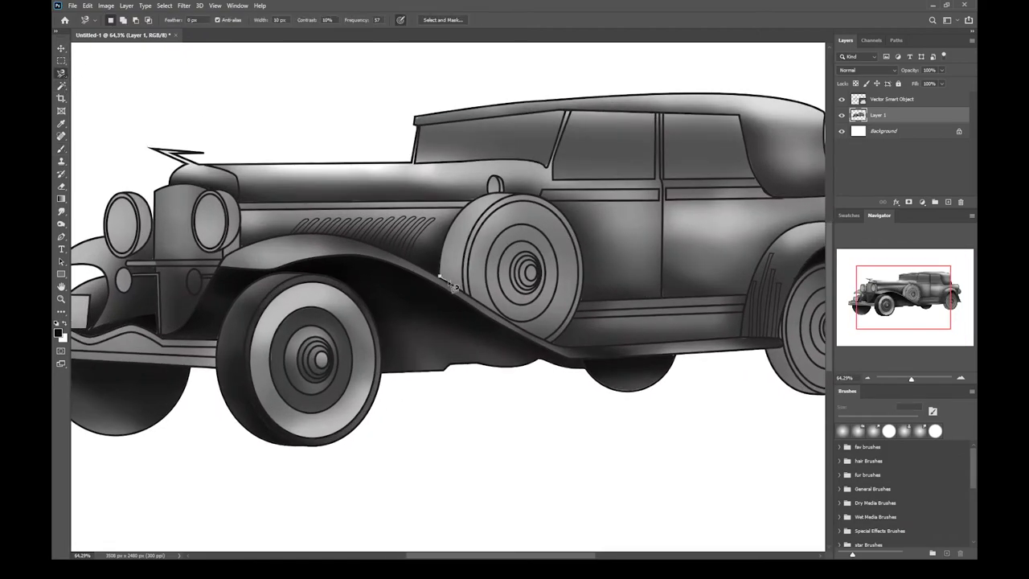
{"action": "left_click", "coordinate": [441, 277]}
{"action": "key", "text": "b"}
{"action": "mouse_move", "coordinate": [588, 296]}
{"action": "left_mouse_down"}
{"action": "mouse_move", "coordinate": [558, 213]}
{"action": "mouse_move", "coordinate": [492, 206]}
{"action": "left_mouse_up"}
{"action": "mouse_move", "coordinate": [442, 275]}
{"action": "left_mouse_down"}
{"action": "mouse_move", "coordinate": [468, 233]}
{"action": "mouse_move", "coordinate": [490, 322]}
{"action": "left_mouse_up"}
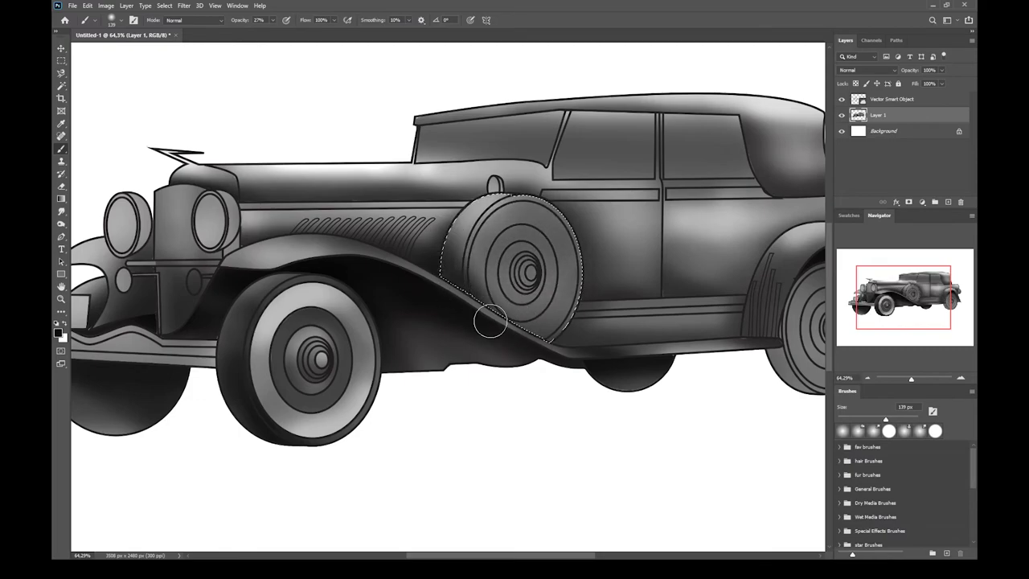
{"action": "left_click", "coordinate": [353, 322], "text": "alt"}
{"action": "left_click_drag", "start_coordinate": [463, 217], "coordinate": [471, 259]}
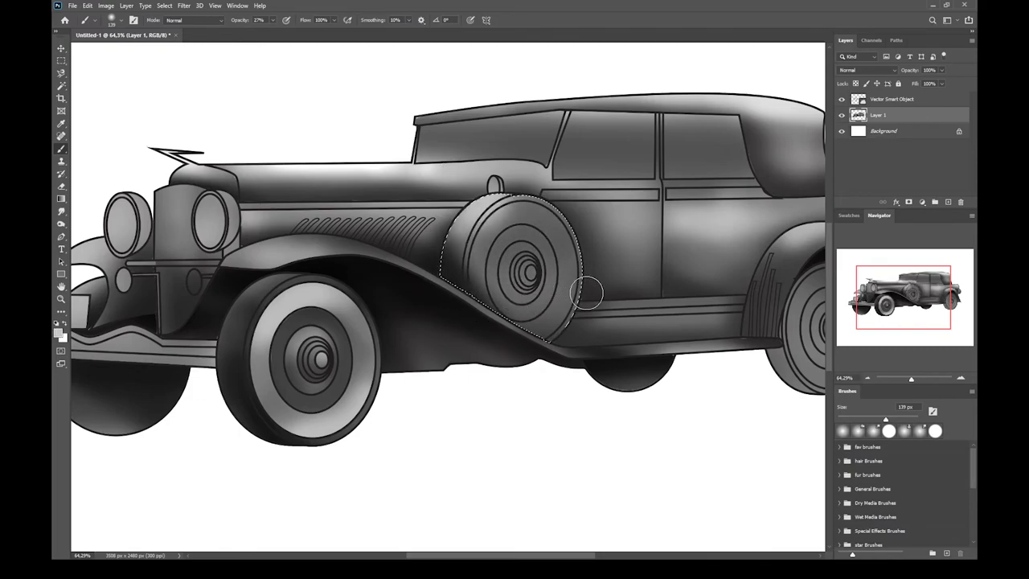
Select the spare wheel's round front face with the Magnetic Lasso and lighten its outer ring with the brush
{"action": "scroll", "coordinate": [570, 294], "scroll_direction": "up", "scroll_amount": 2}
{"action": "key", "text": "l"}
{"action": "left_click", "coordinate": [455, 213]}
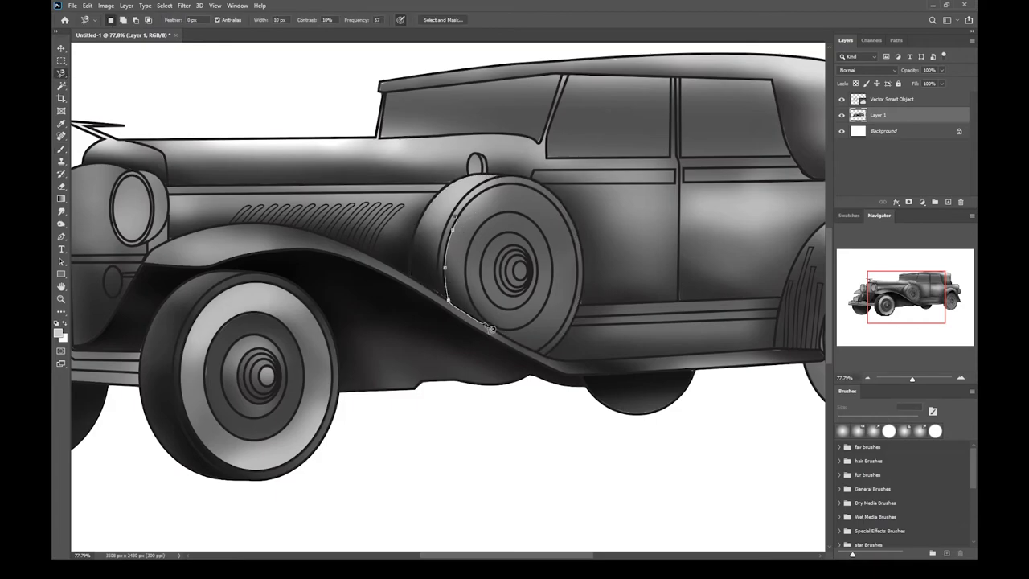
{"action": "left_click", "coordinate": [478, 208]}
{"action": "key", "text": "b"}
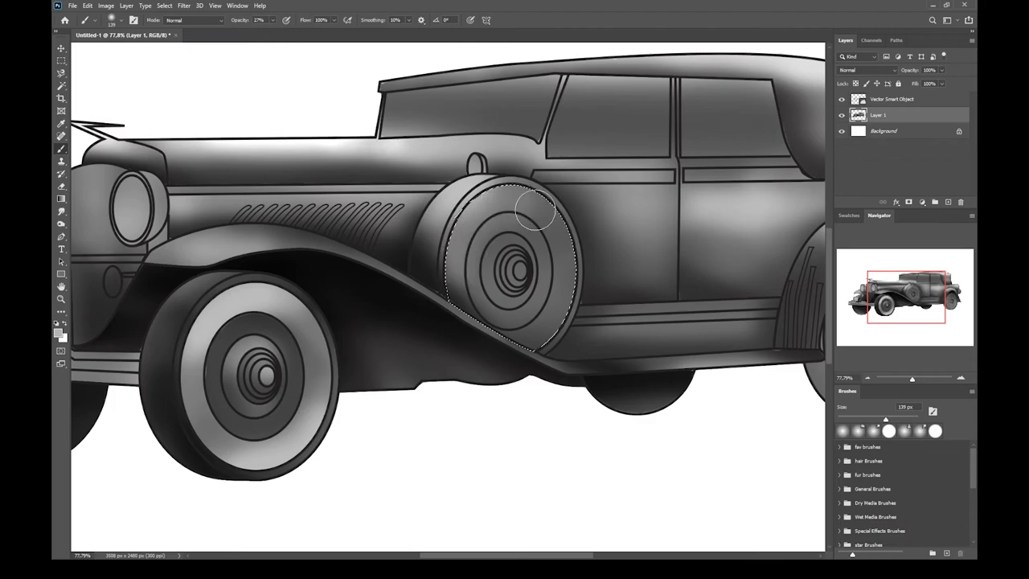
{"action": "key", "text": "ctrl+d"}
Select the spare wheel's inner disc with the Magnetic Lasso, darken it, and paint a soft highlight with a sampled tone
{"action": "key", "text": "l"}
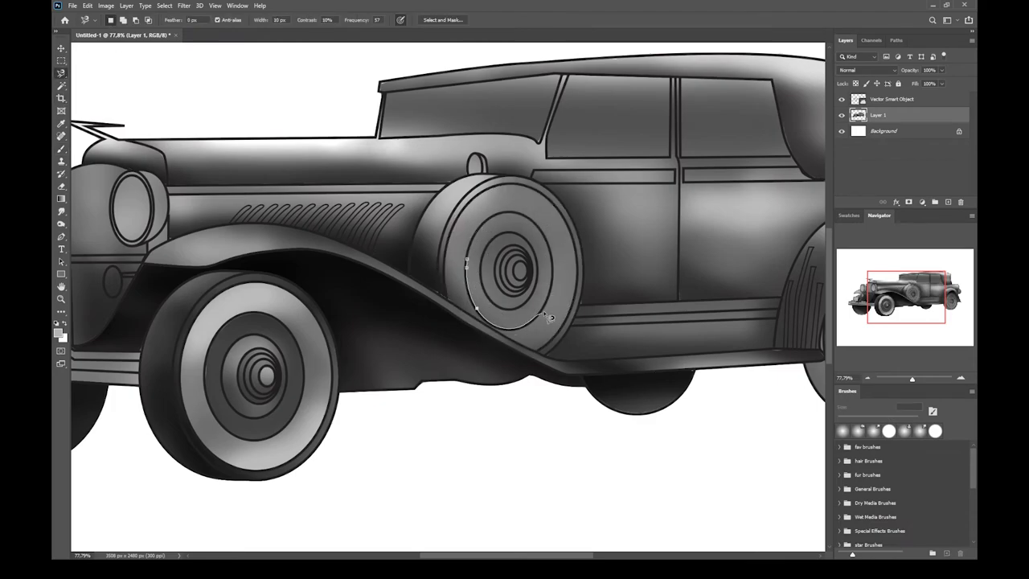
{"action": "left_click", "coordinate": [489, 232]}
{"action": "key", "text": "b"}
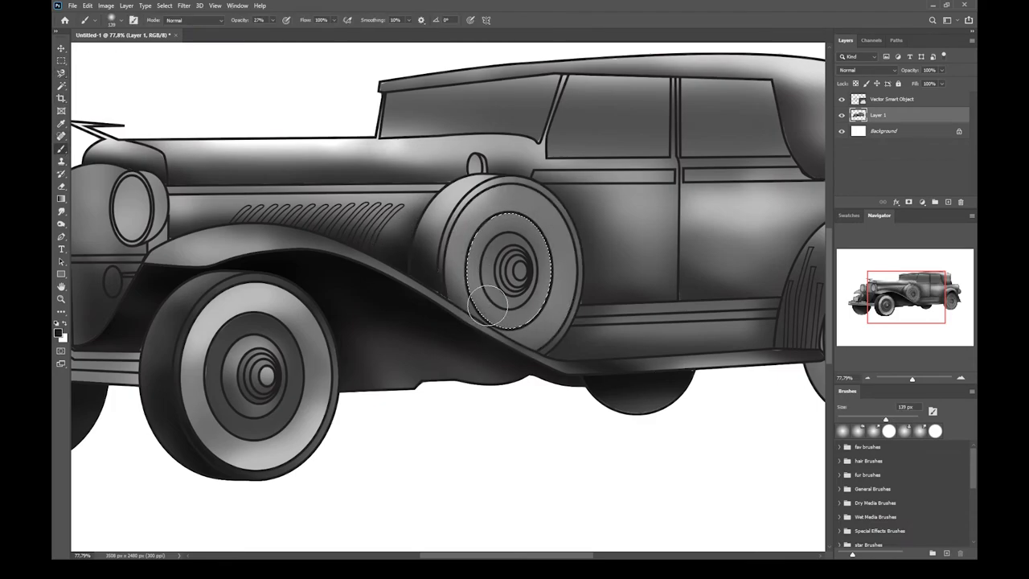
{"action": "mouse_move", "coordinate": [478, 231]}
{"action": "left_mouse_down"}
{"action": "mouse_move", "coordinate": [547, 303]}
{"action": "mouse_move", "coordinate": [451, 257]}
{"action": "mouse_move", "coordinate": [561, 273]}
{"action": "mouse_move", "coordinate": [541, 313]}
{"action": "mouse_move", "coordinate": [463, 266]}
{"action": "mouse_move", "coordinate": [467, 326]}
{"action": "left_mouse_up"}
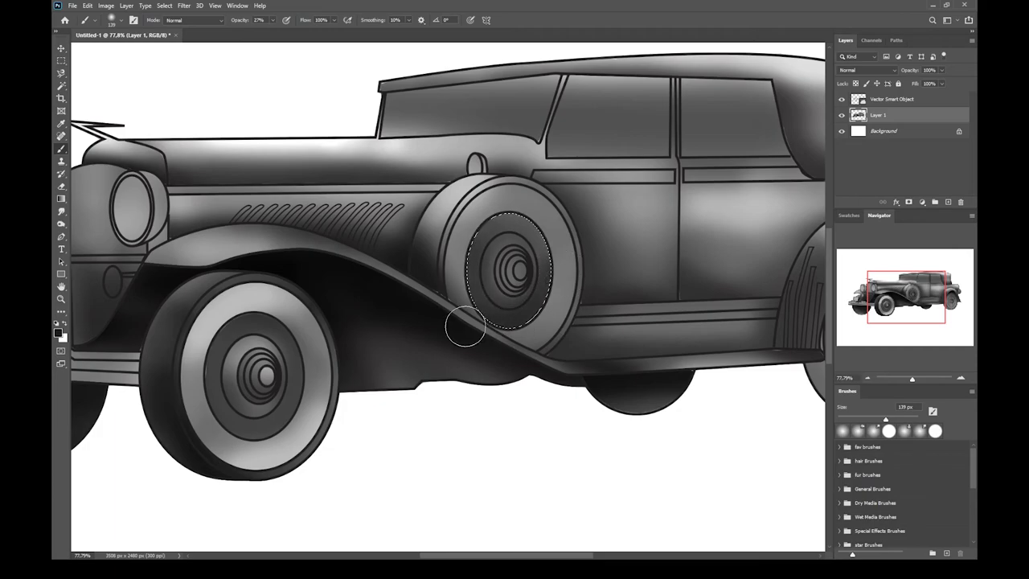
{"action": "left_click", "coordinate": [480, 232], "text": "alt"}
{"action": "left_click_drag", "start_coordinate": [486, 231], "coordinate": [504, 254]}
{"action": "scroll", "coordinate": [597, 330], "scroll_direction": "down", "scroll_amount": 10}
{"action": "scroll", "coordinate": [526, 313], "scroll_direction": "up", "scroll_amount": 5}
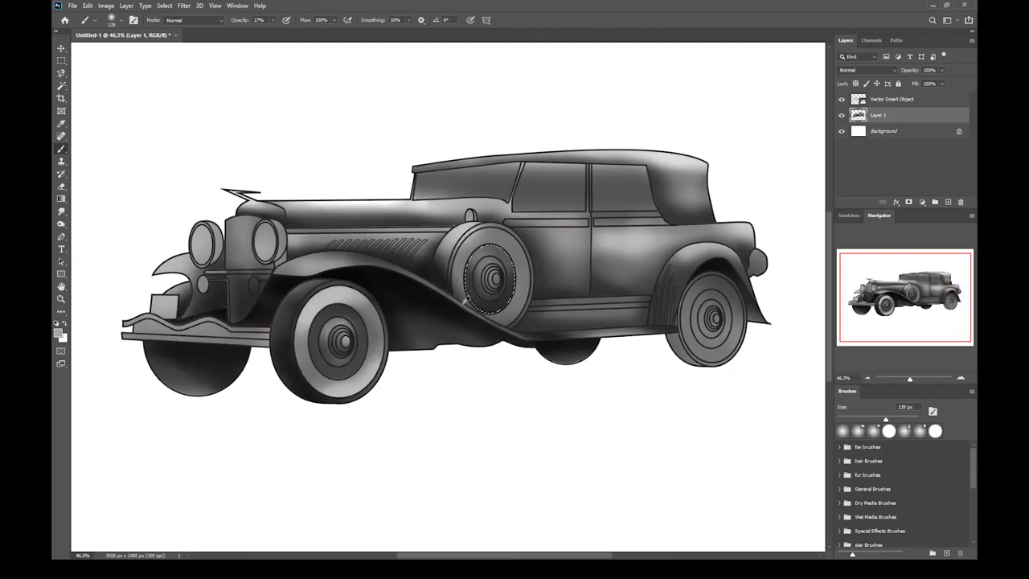
Select both headlight lenses with the Magnetic Lasso and paint bright white reflections inside them, finishing with a 17 px brush
{"action": "key", "text": "l"}
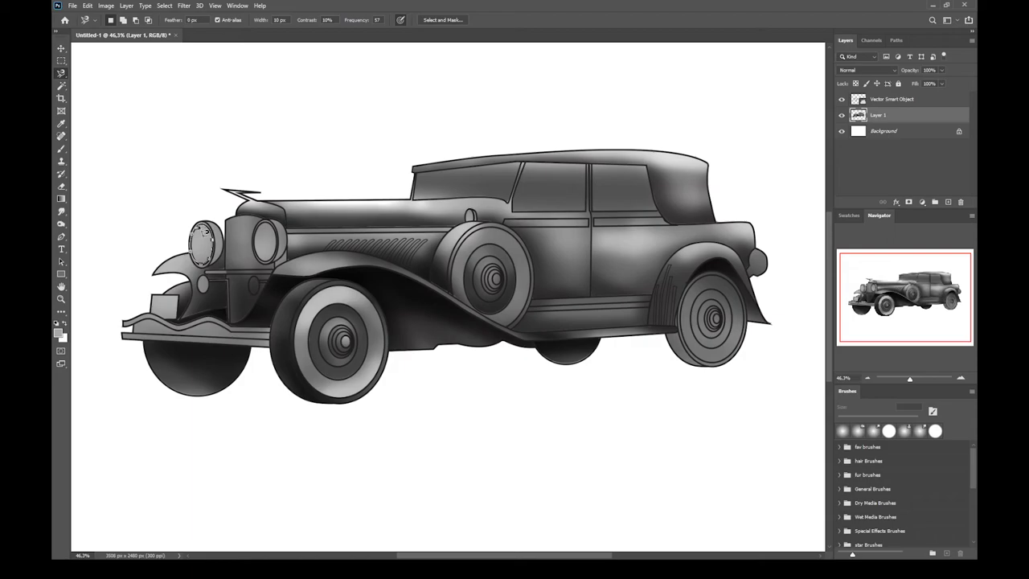
{"action": "scroll", "coordinate": [227, 239], "scroll_direction": "up", "scroll_amount": 4}
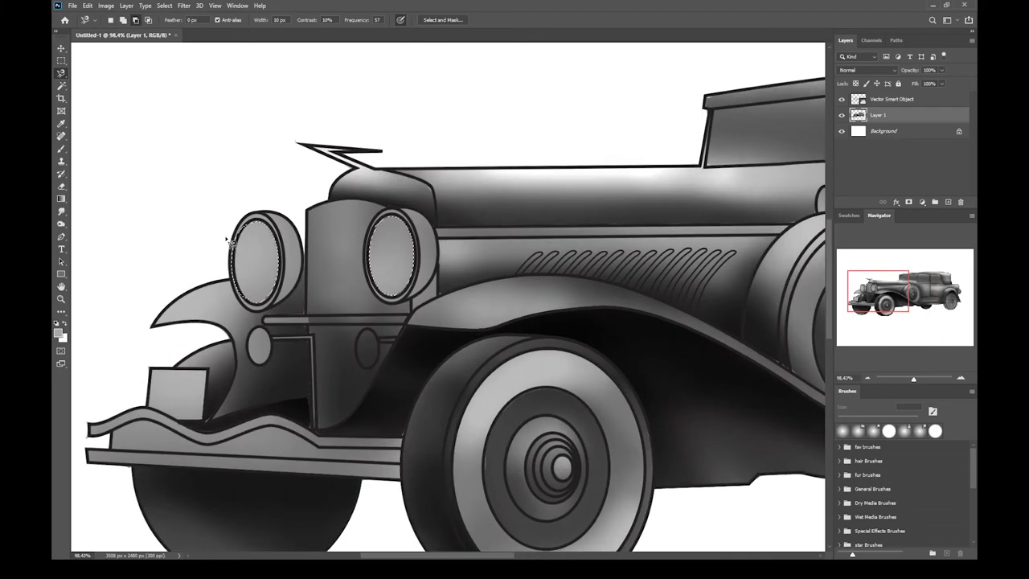
{"action": "left_click", "coordinate": [60, 149]}
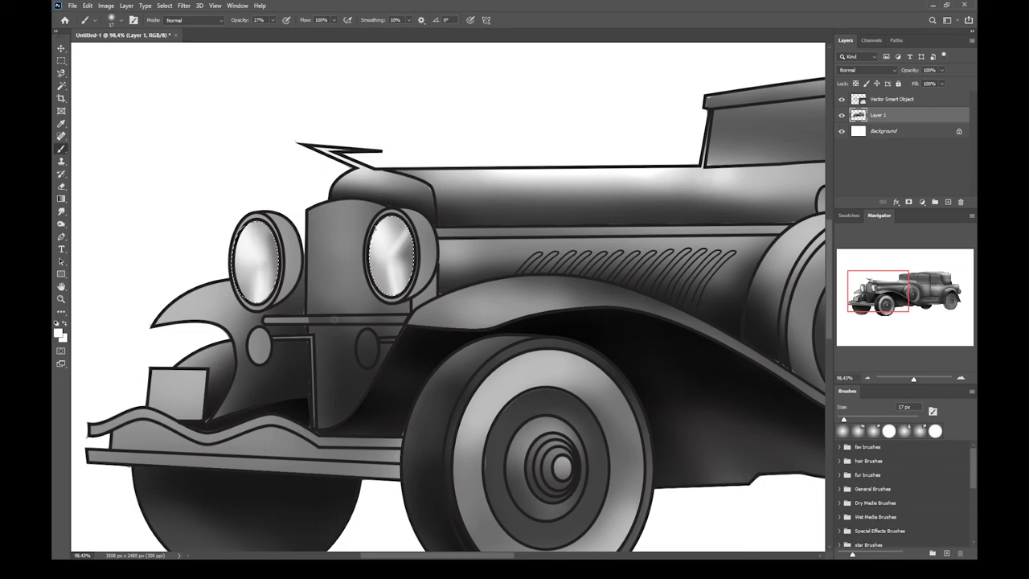
{"action": "key", "text": "ctrl+0"}
{"action": "key", "text": "m"}
Select the two small lamps below the headlights and the cowl lamp with the Magnetic Lasso, and brighten them with a 53 px brush
{"action": "scroll", "coordinate": [160, 255], "scroll_direction": "up", "scroll_amount": 5}
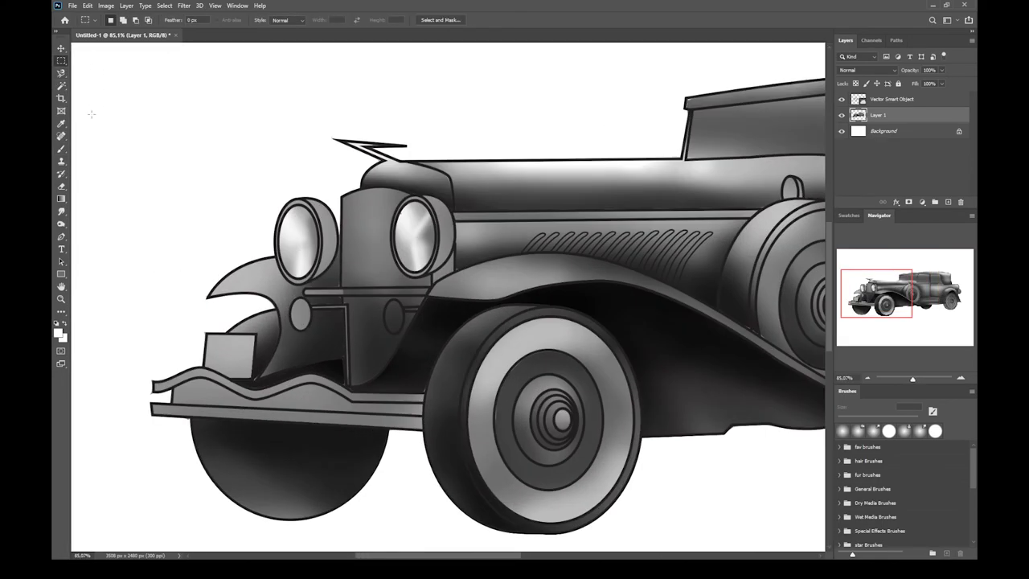
{"action": "key", "text": "l"}
{"action": "left_click", "coordinate": [313, 309]}
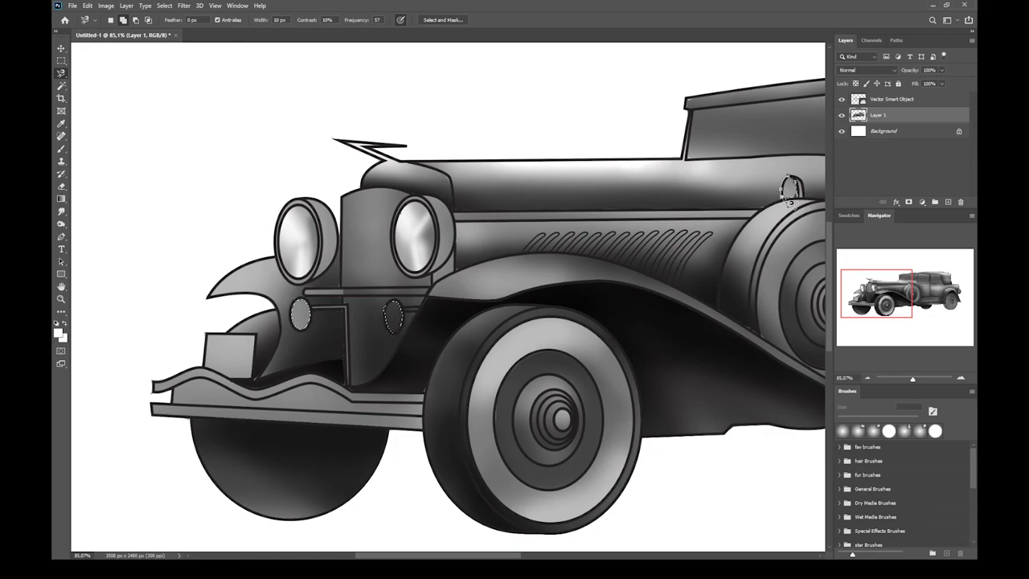
{"action": "left_click", "coordinate": [789, 203]}
{"action": "key", "text": "b"}
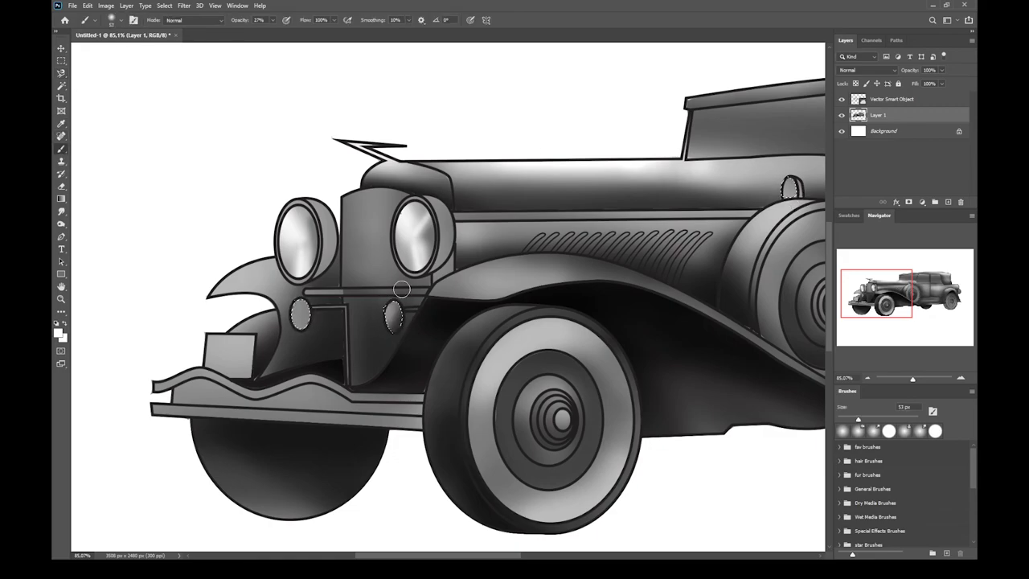
{"action": "mouse_move", "coordinate": [402, 288]}
{"action": "left_mouse_down"}
{"action": "mouse_move", "coordinate": [298, 338]}
{"action": "mouse_move", "coordinate": [306, 291]}
{"action": "left_mouse_up"}
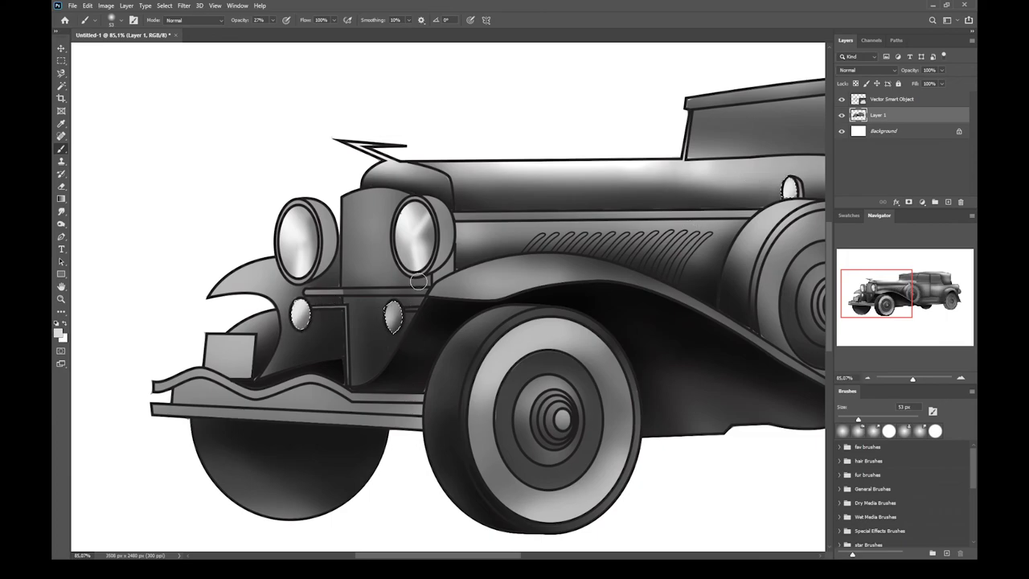
{"action": "key", "text": "ctrl+0"}
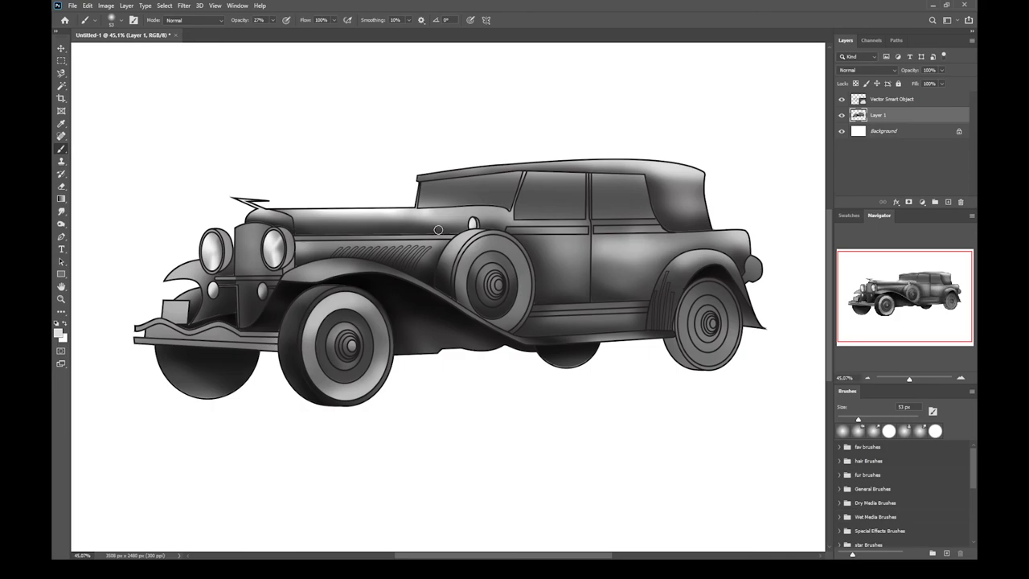
Select the near rear wheel with the Magnetic Lasso and paint black shadows along its tread and upper edge with a 53 px brush
{"action": "scroll", "coordinate": [733, 290], "scroll_direction": "up", "scroll_amount": 4}
{"action": "left_click_drag", "start_coordinate": [733, 290], "coordinate": [503, 246]}
{"action": "scroll", "coordinate": [482, 262], "scroll_direction": "up", "scroll_amount": 4}
{"action": "left_click", "coordinate": [61, 74]}
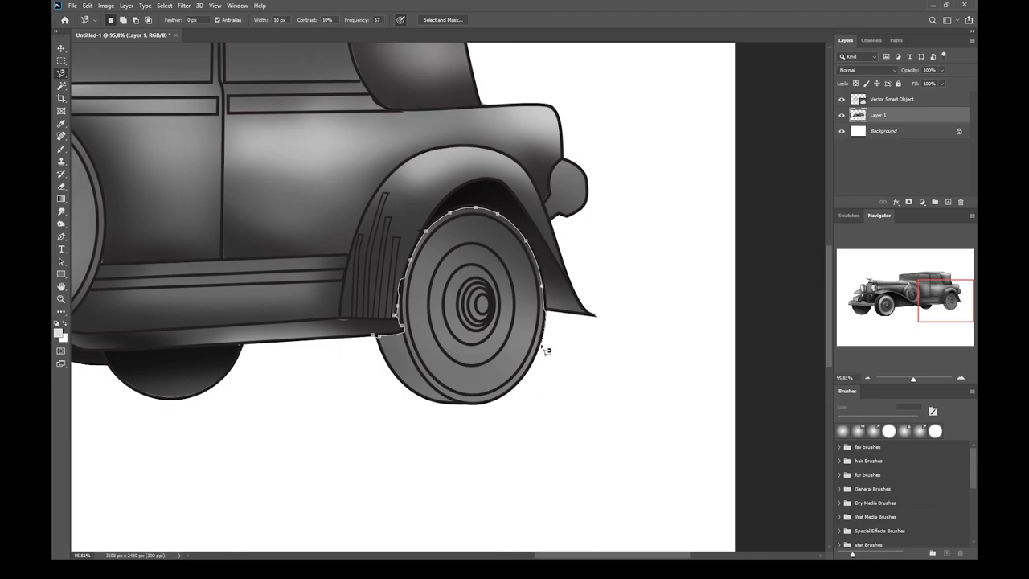
{"action": "left_click", "coordinate": [410, 392]}
{"action": "key", "text": "b"}
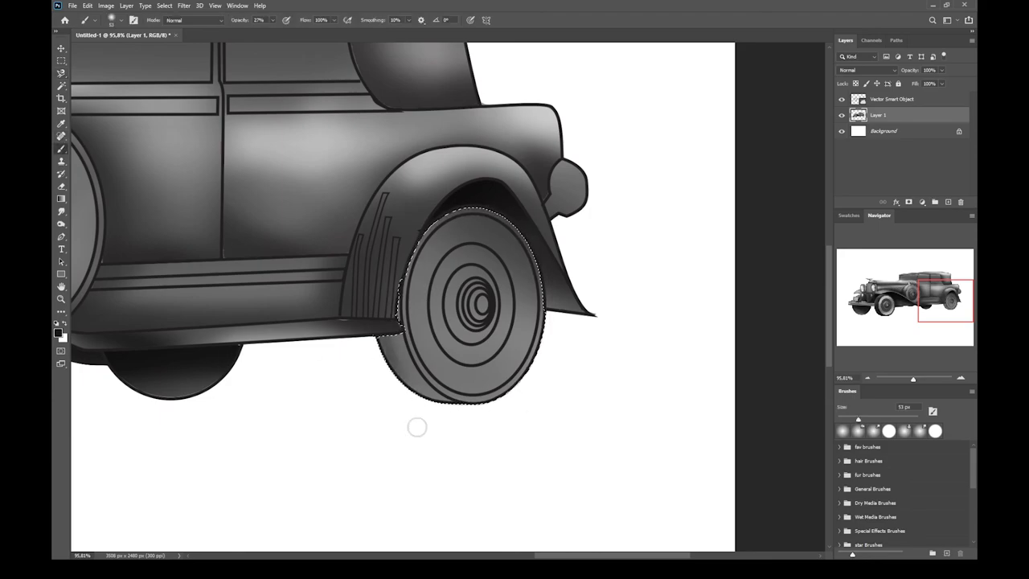
{"action": "left_click_drag", "start_coordinate": [390, 315], "coordinate": [443, 411]}
{"action": "left_click_drag", "start_coordinate": [388, 344], "coordinate": [450, 444]}
{"action": "left_click_drag", "start_coordinate": [396, 363], "coordinate": [438, 400]}
{"action": "left_click_drag", "start_coordinate": [433, 229], "coordinate": [498, 222]}
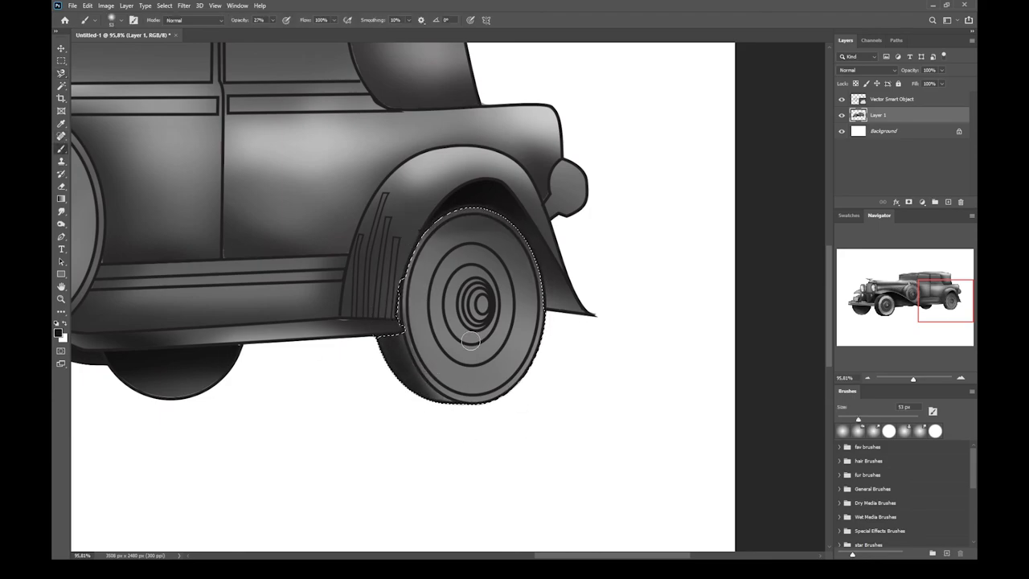
Darken the rear wheel's hub rings and face, enlarging the brush to 127 px for the broad shadows
{"action": "mouse_move", "coordinate": [460, 291]}
{"action": "left_mouse_down"}
{"action": "mouse_move", "coordinate": [498, 325]}
{"action": "mouse_move", "coordinate": [468, 366]}
{"action": "left_mouse_up"}
{"action": "left_click_drag", "start_coordinate": [504, 318], "coordinate": [495, 270]}
{"action": "left_click", "coordinate": [121, 20]}
{"action": "left_click_drag", "start_coordinate": [112, 49], "coordinate": [132, 49]}
{"action": "mouse_move", "coordinate": [450, 343]}
{"action": "left_mouse_down"}
{"action": "mouse_move", "coordinate": [510, 343]}
{"action": "mouse_move", "coordinate": [500, 387]}
{"action": "mouse_move", "coordinate": [535, 241]}
{"action": "left_mouse_up"}
Select the rear wheel's inner disc with the Magnetic Lasso, darken it, and paint white highlights on the surrounding sidewall ring
{"action": "key", "text": "l"}
{"action": "key", "text": "ctrl+d"}
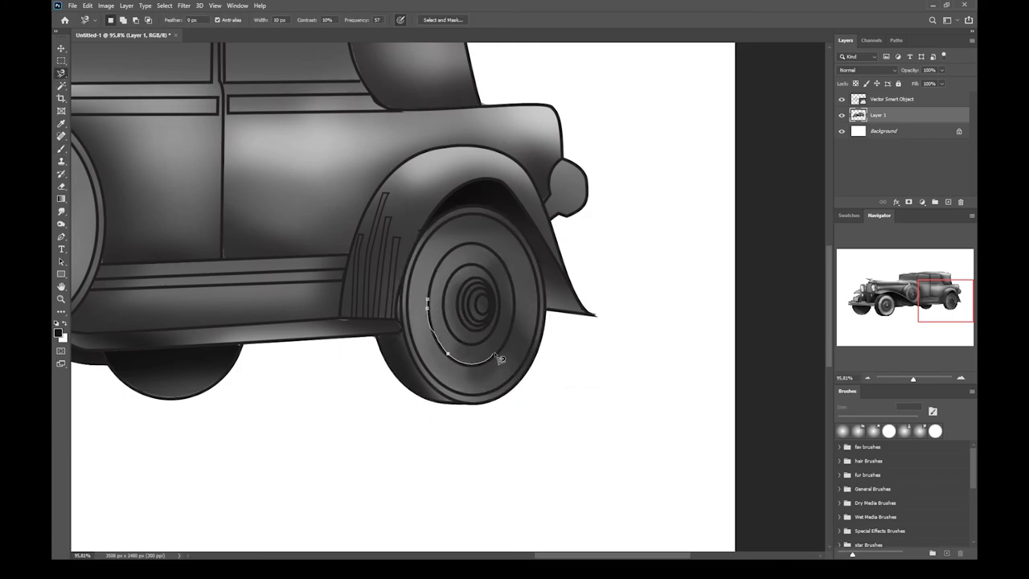
{"action": "left_click", "coordinate": [444, 273]}
{"action": "key", "text": "b"}
{"action": "left_click", "coordinate": [496, 343], "text": "alt"}
{"action": "mouse_move", "coordinate": [452, 249]}
{"action": "left_mouse_down"}
{"action": "mouse_move", "coordinate": [483, 362]}
{"action": "mouse_move", "coordinate": [462, 247]}
{"action": "mouse_move", "coordinate": [453, 272]}
{"action": "mouse_move", "coordinate": [476, 326]}
{"action": "mouse_move", "coordinate": [512, 289]}
{"action": "mouse_move", "coordinate": [459, 256]}
{"action": "mouse_move", "coordinate": [482, 345]}
{"action": "mouse_move", "coordinate": [489, 298]}
{"action": "mouse_move", "coordinate": [471, 293]}
{"action": "left_mouse_up"}
{"action": "key", "text": "x"}
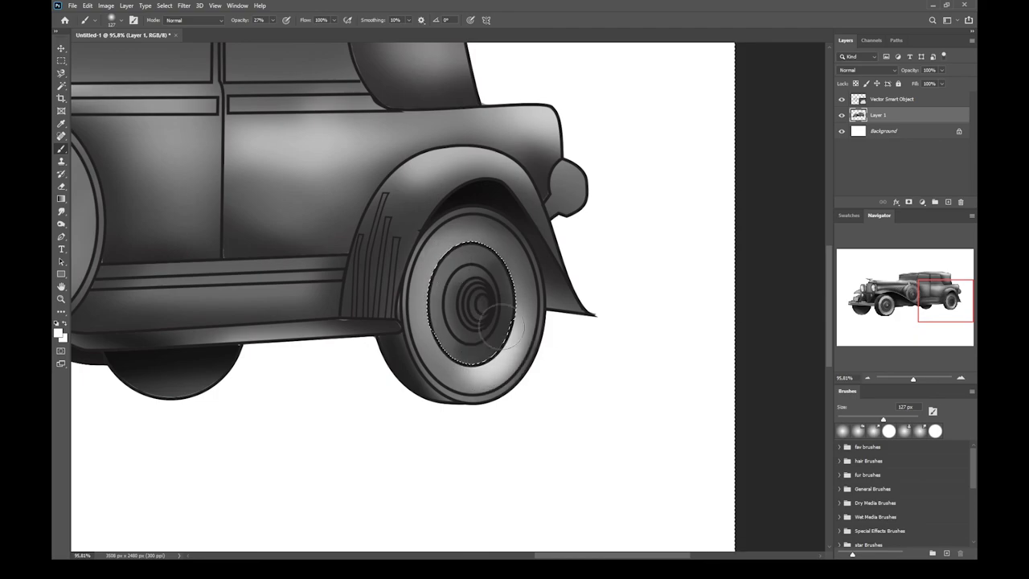
{"action": "key", "text": "ctrl+0"}
{"action": "scroll", "coordinate": [644, 402], "scroll_direction": "up", "scroll_amount": 1}
{"action": "key", "text": "ctrl+d"}
{"action": "scroll", "coordinate": [587, 389], "scroll_direction": "down", "scroll_amount": 2}
{"action": "scroll", "coordinate": [550, 380], "scroll_direction": "up", "scroll_amount": 1}
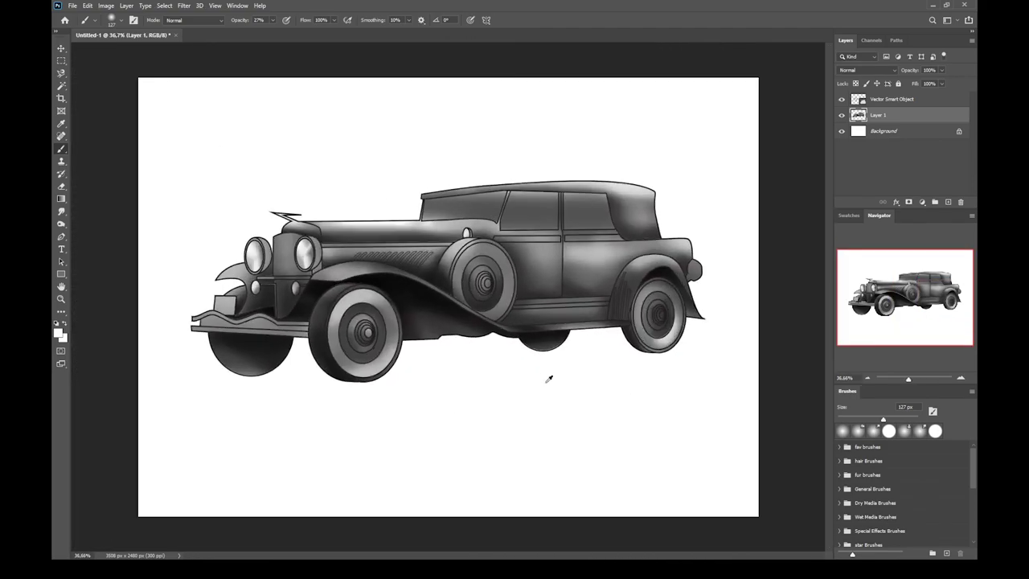
Select the tail lamp behind the rear fender with the Magnetic Lasso and paint a soft white highlight on it
{"action": "scroll", "coordinate": [621, 317], "scroll_direction": "up", "scroll_amount": 8}
{"action": "key", "text": "l"}
{"action": "left_click", "coordinate": [726, 190]}
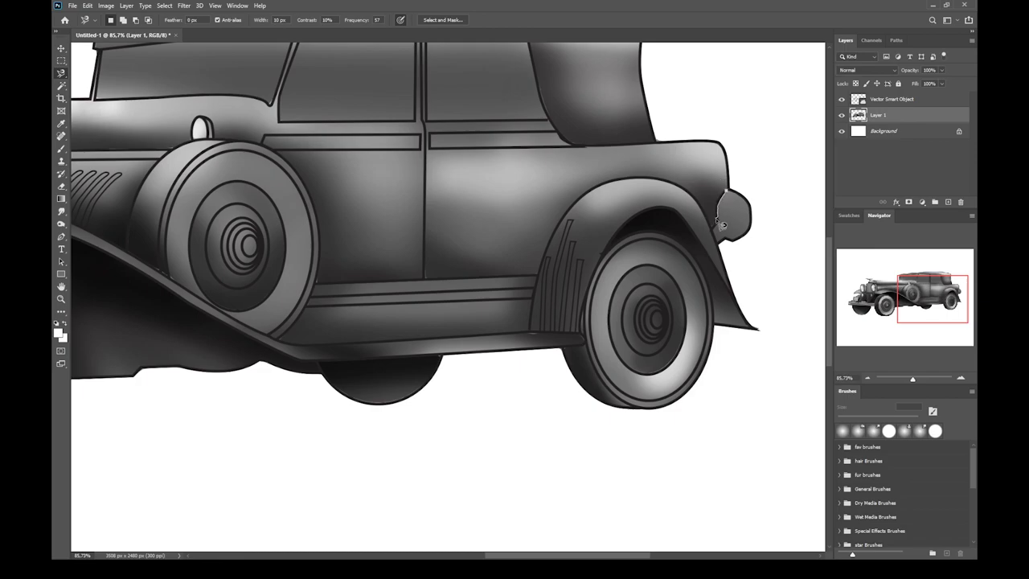
{"action": "key", "text": "b"}
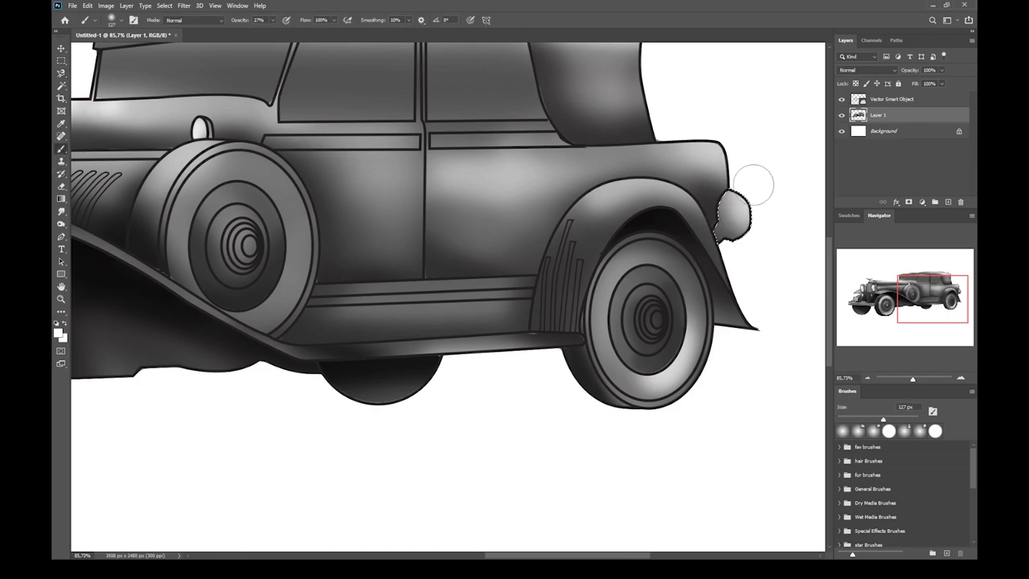
{"action": "scroll", "coordinate": [617, 313], "scroll_direction": "down", "scroll_amount": 8}
{"action": "key", "text": "ctrl+d"}
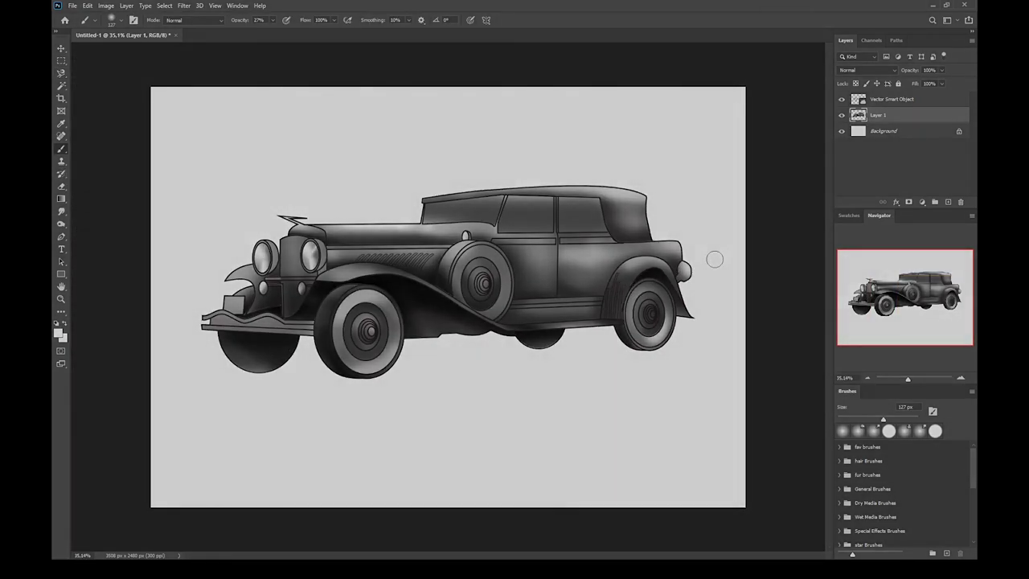